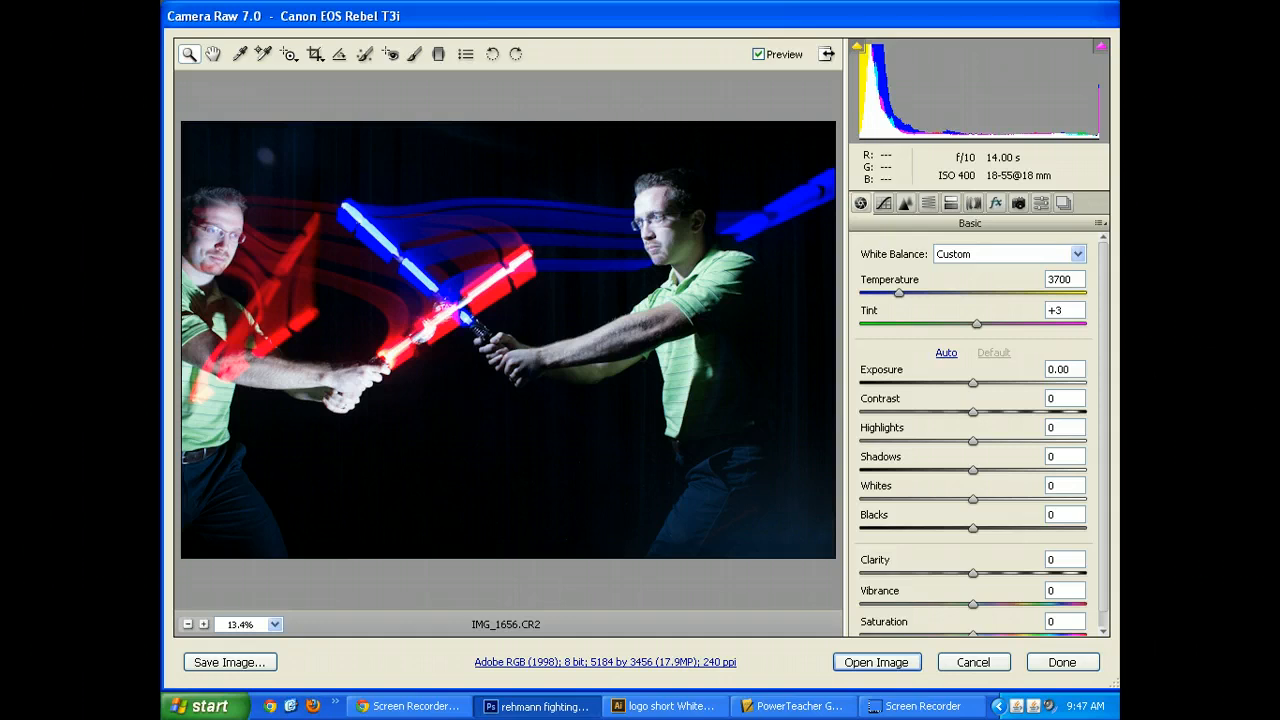
# Step: Set the white balance temperature to 3750 and the contrast to +35
pyautogui.moveTo(899, 293)
pyautogui.mouseDown()
pyautogui.moveTo(866, 293)
pyautogui.moveTo(900, 293)
pyautogui.mouseUp()
pyautogui.moveTo(973, 411); pyautogui.dragTo(1013, 411)
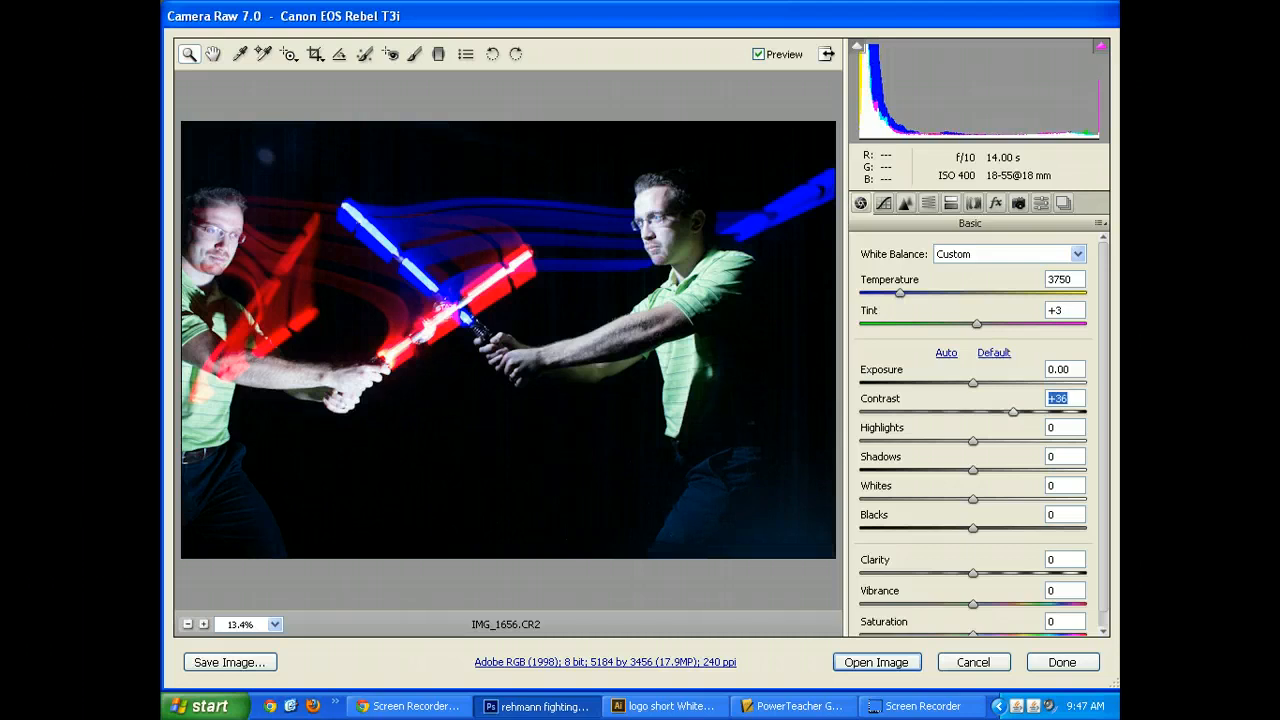
pyautogui.write('73')
pyautogui.press('Return')
pyautogui.write('35')
pyautogui.press('Return')
# Step: Set the highlights to -24
pyautogui.press('Tab')
pyautogui.write('-24')
pyautogui.press('Return')
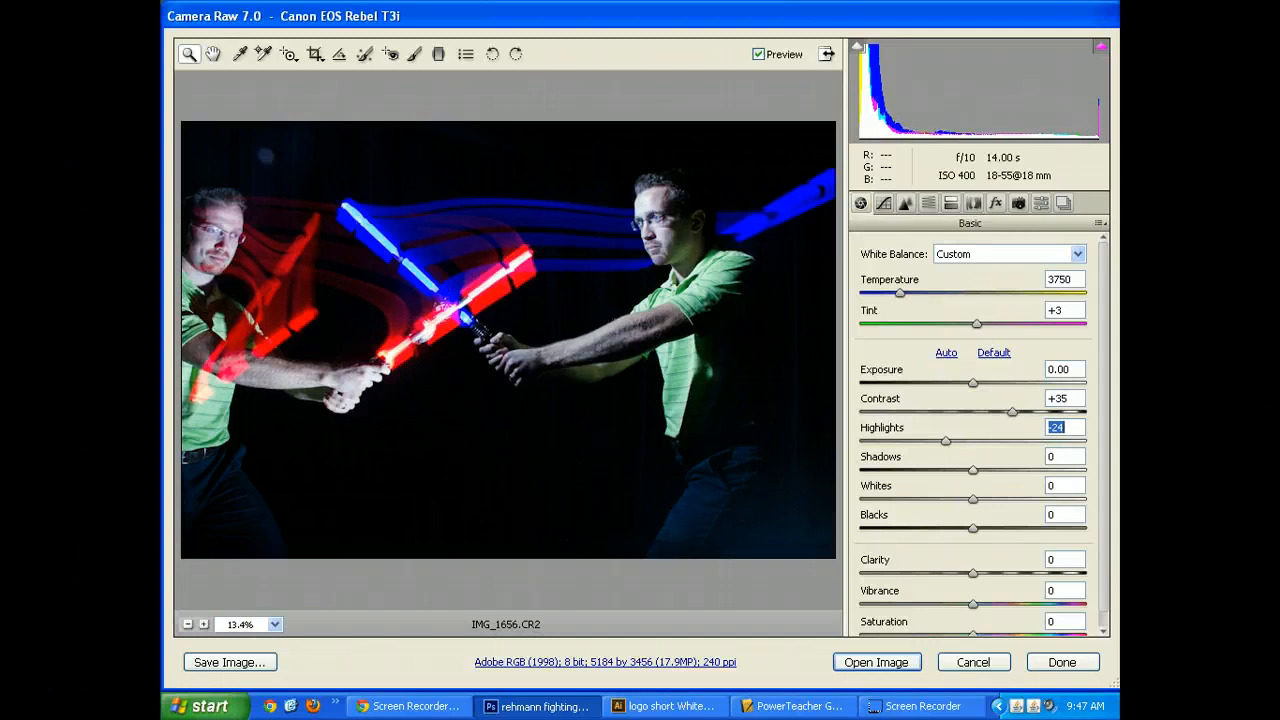
# Step: Try several strengths for the shadows, including +100, and settle on -1
pyautogui.press('Tab')
pyautogui.write('-52')
pyautogui.press('Return')
pyautogui.write('-2')
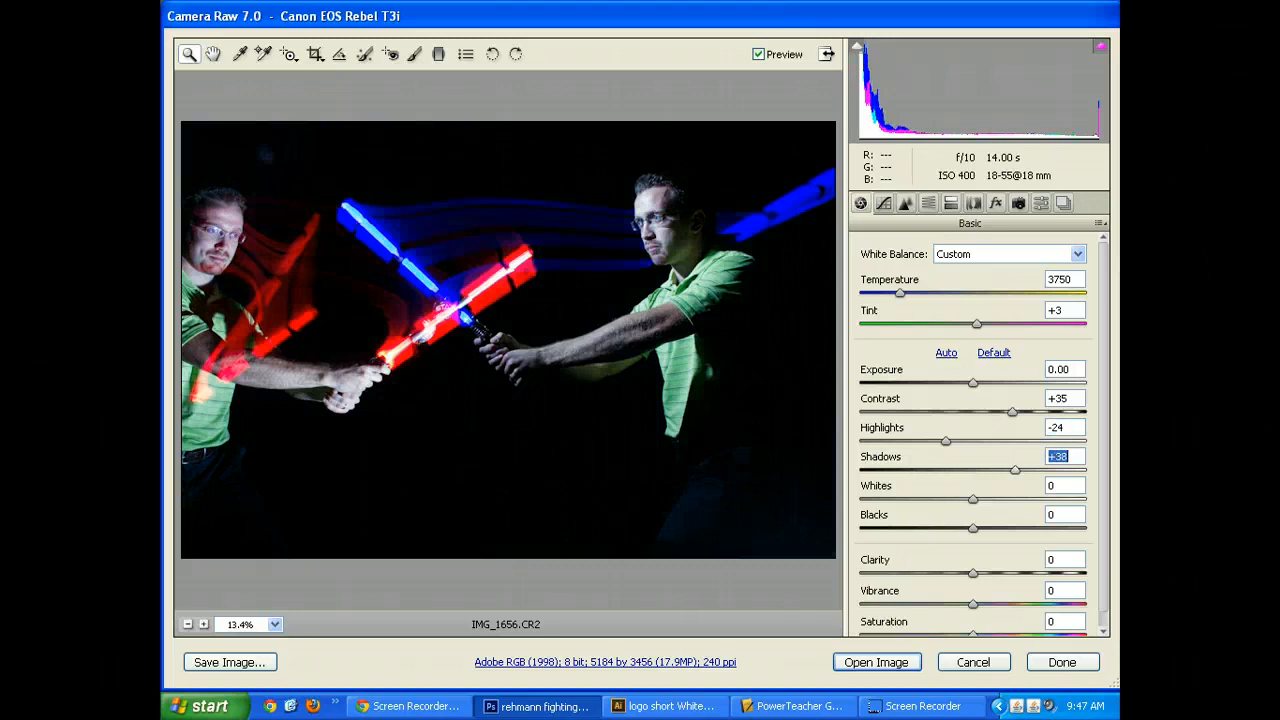
pyautogui.press('Return')
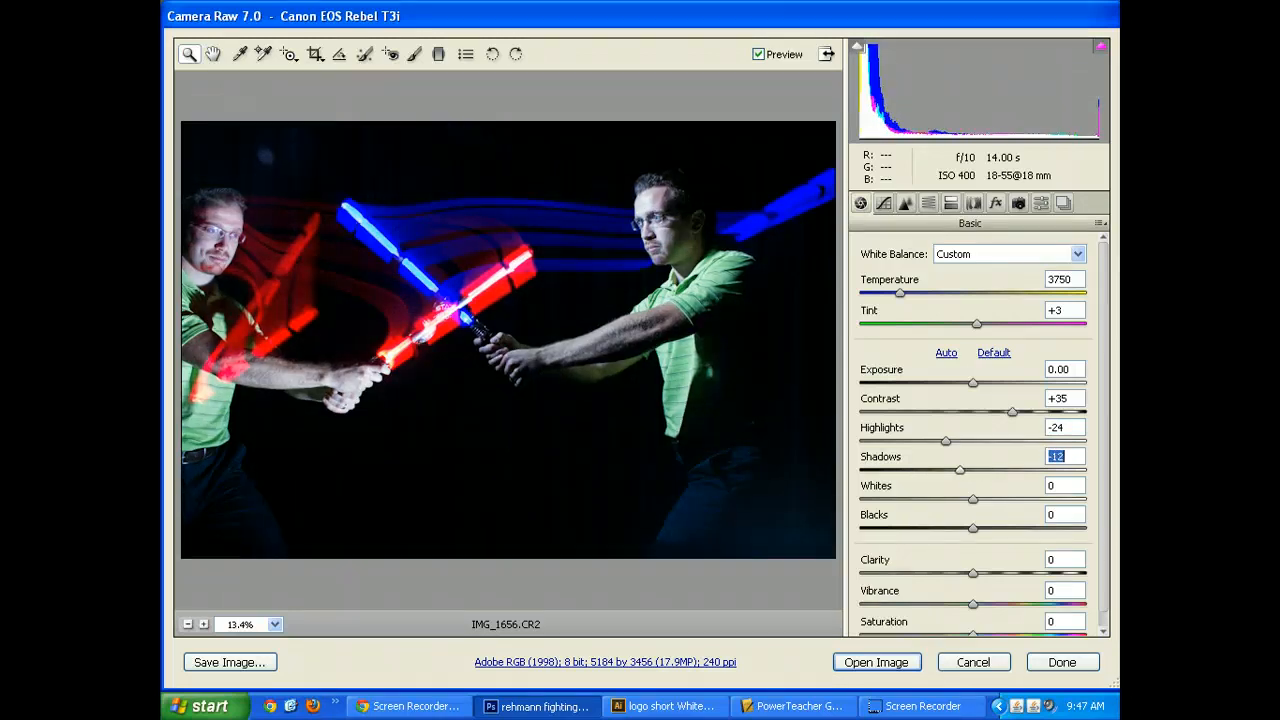
pyautogui.write('100')
pyautogui.press('Return')
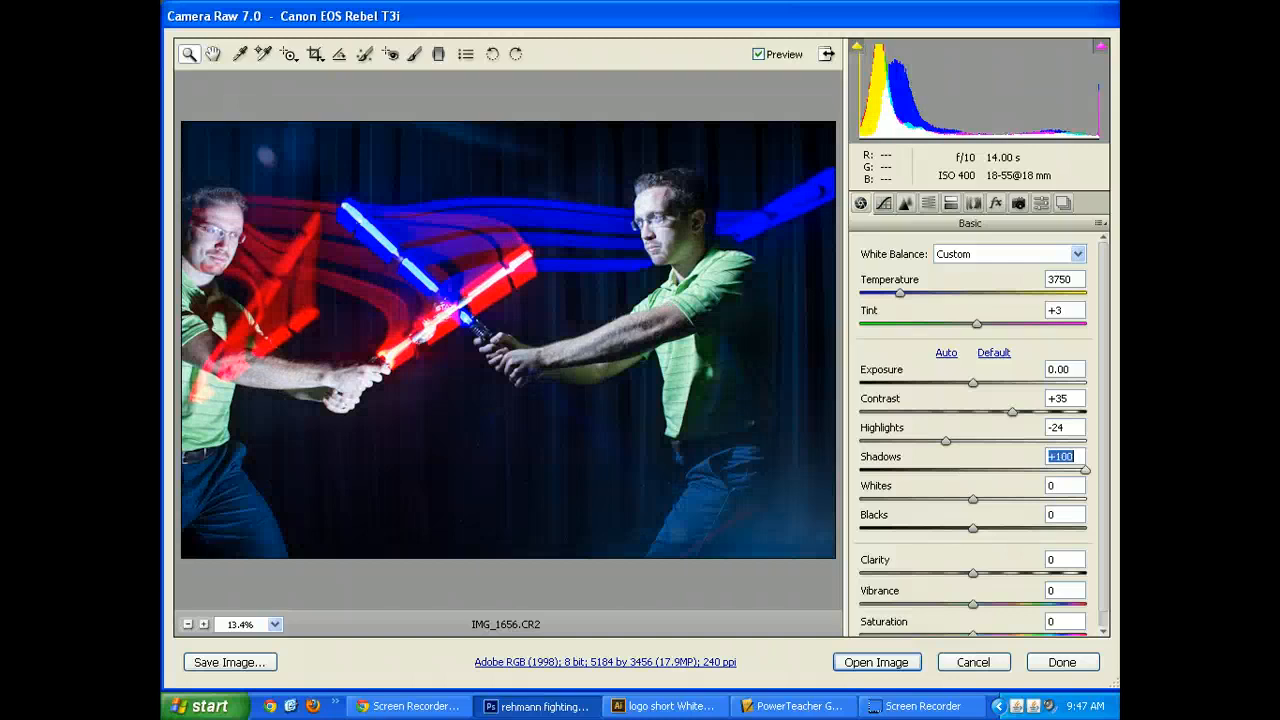
pyautogui.write('-1')
pyautogui.press('Return')
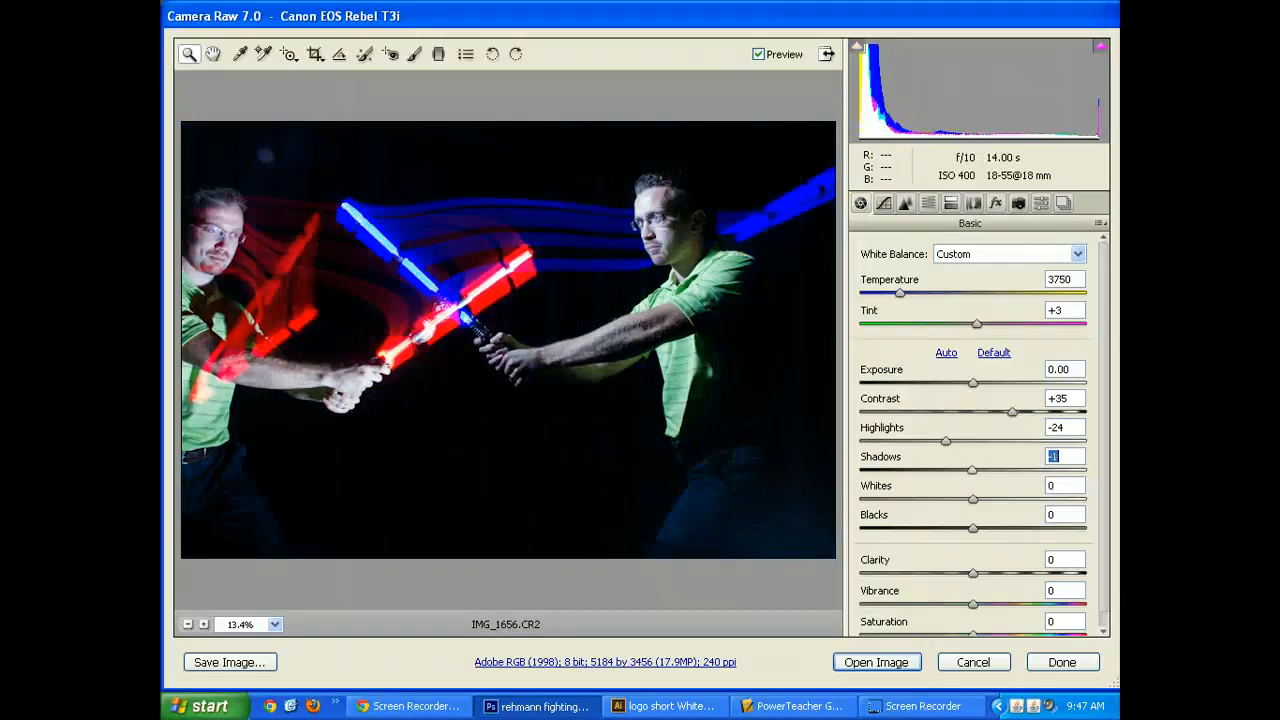
# Step: Try darker settings for the blacks, ending at -23
pyautogui.press('Tab')
pyautogui.press('Tab')
pyautogui.write('-68')
pyautogui.press('Return')
pyautogui.write('-15')
pyautogui.press('Return')
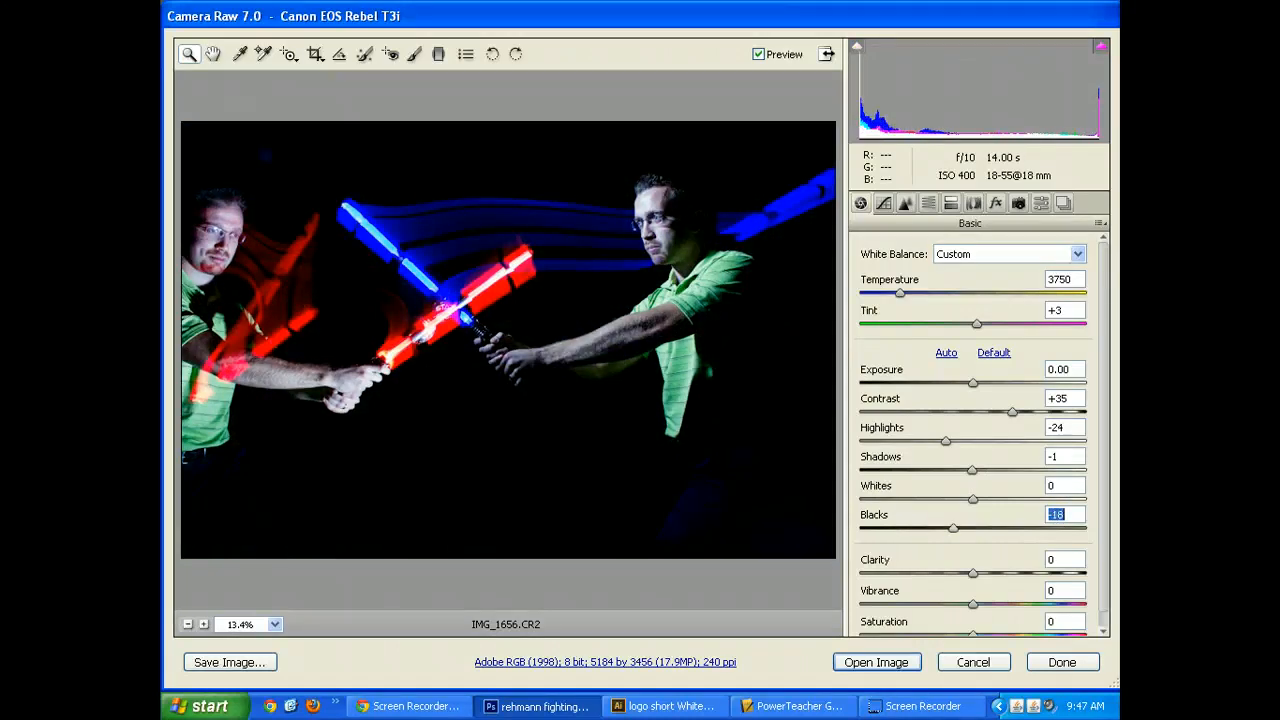
pyautogui.press('Down')
pyautogui.press('Down')
pyautogui.press('Down')
pyautogui.press('Down')
pyautogui.press('Down')
pyautogui.press('Down')
pyautogui.press('Down')
pyautogui.press('Down')
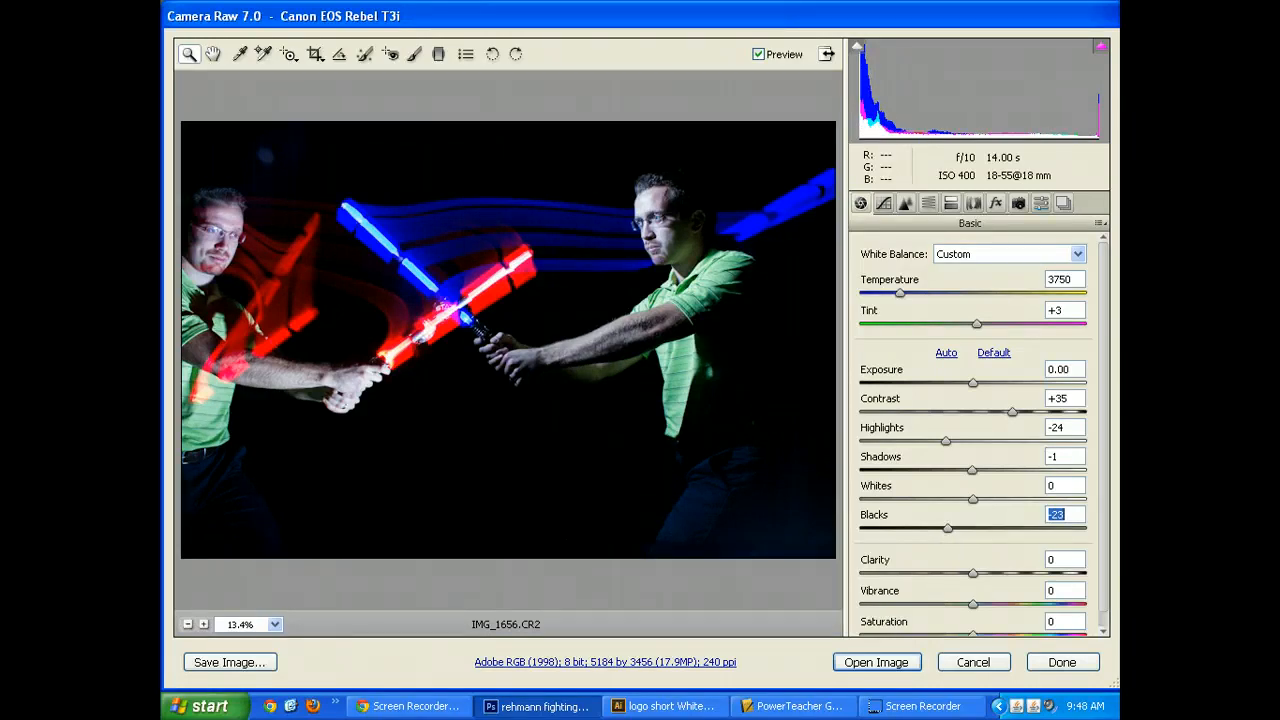
# Step: Show the shadow clipping warning, adjust the blacks to -13 while watching it, and hide the warning again
pyautogui.click(857, 47)
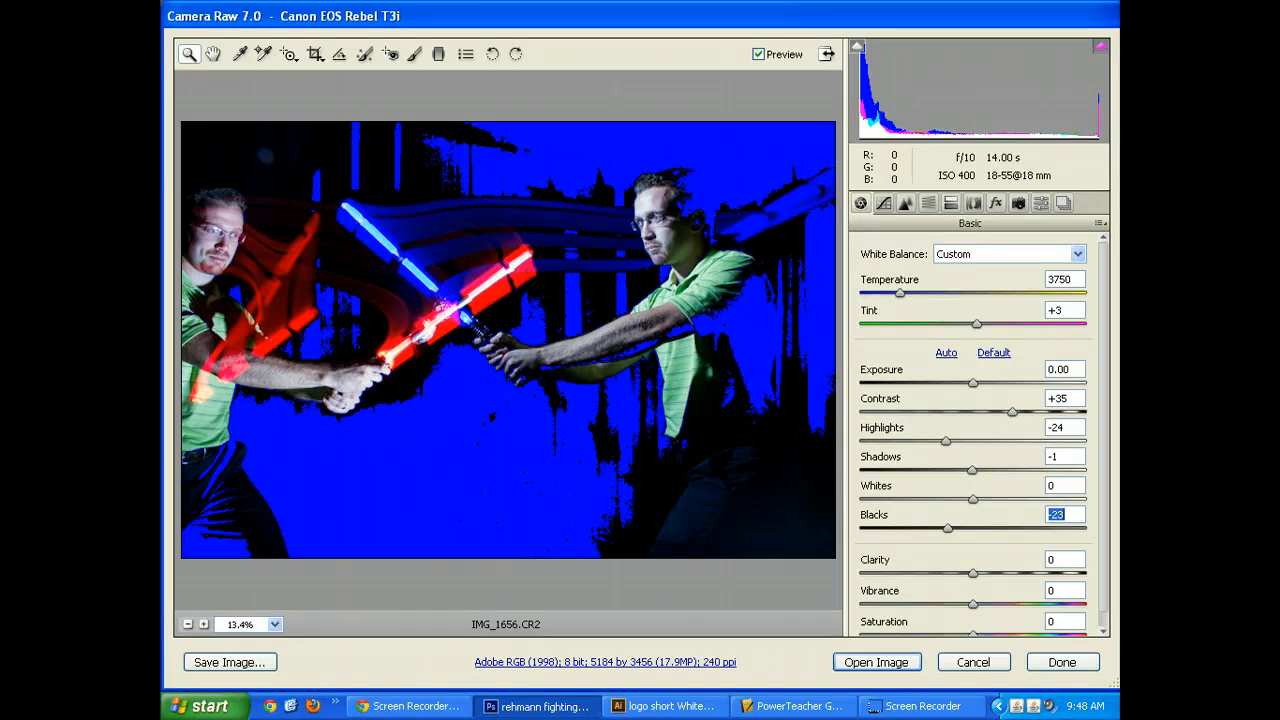
pyautogui.press('Down')
pyautogui.press('Down')
pyautogui.press('Down')
pyautogui.press('Down')
pyautogui.press('Down')
pyautogui.press('Down')
pyautogui.press('Down')
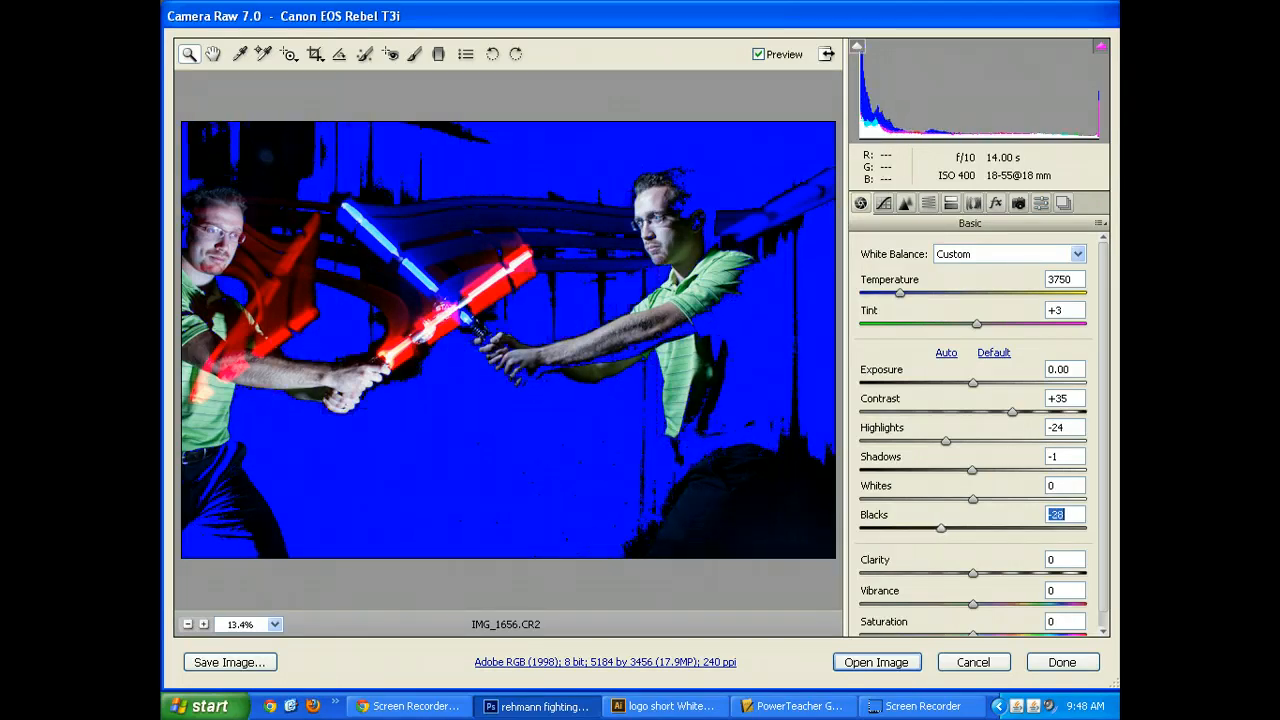
pyautogui.press('Up')
pyautogui.press('Up')
pyautogui.press('Up')
pyautogui.press('Up')
pyautogui.press('Up')
pyautogui.press('Up')
pyautogui.press('Up')
pyautogui.press('Up')
pyautogui.press('Up')
pyautogui.press('Up')
pyautogui.press('Up')
pyautogui.press('Up')
pyautogui.press('Up')
pyautogui.press('Up')
pyautogui.press('Up')
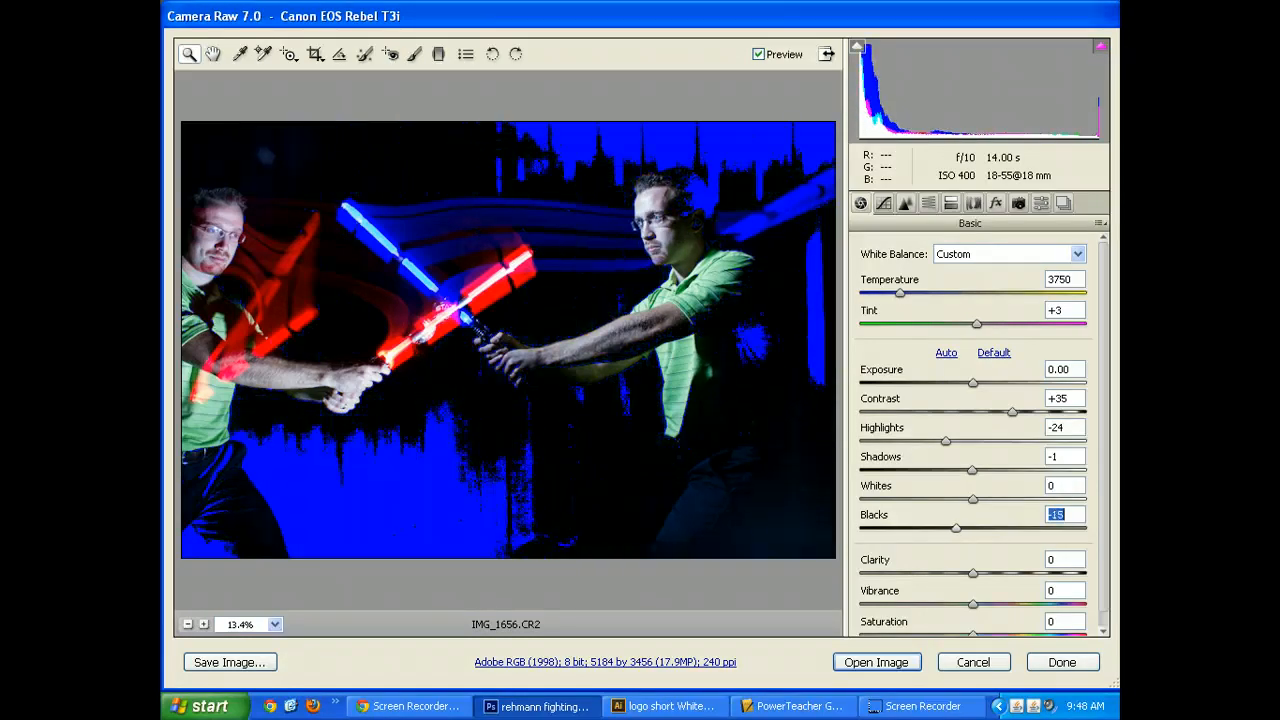
pyautogui.press('Up')
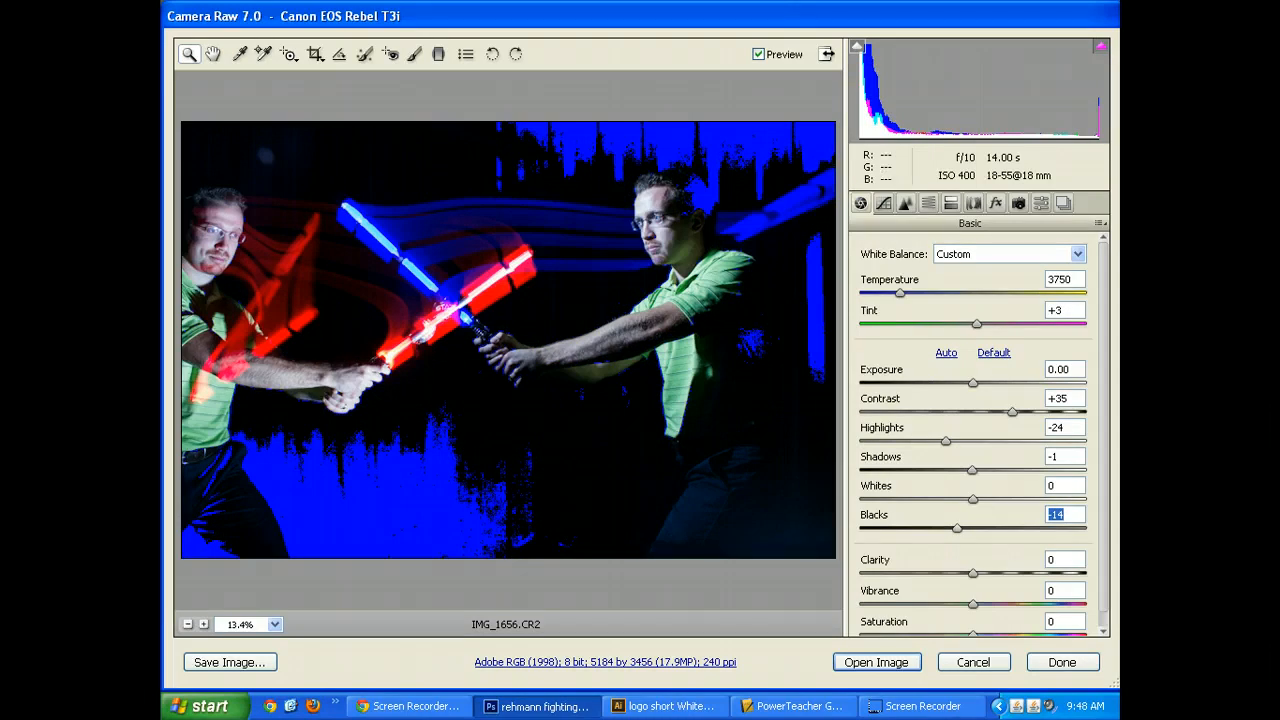
pyautogui.press('Up')
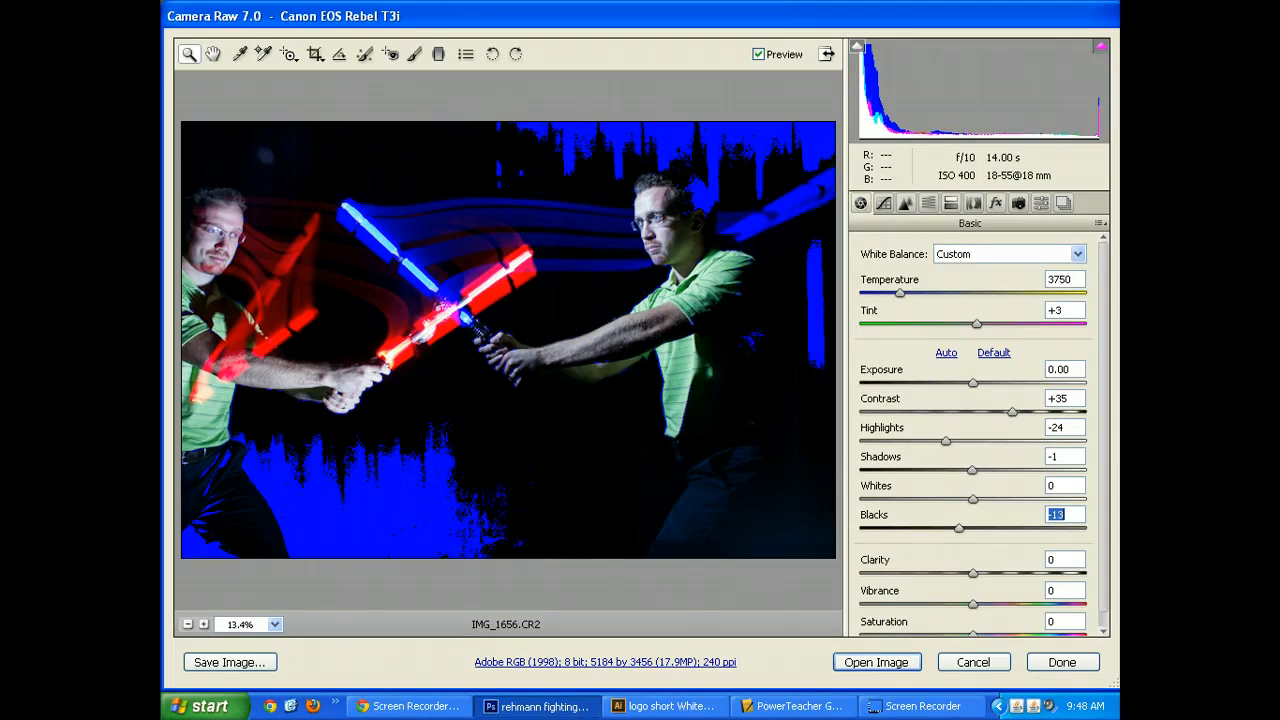
pyautogui.press('u')
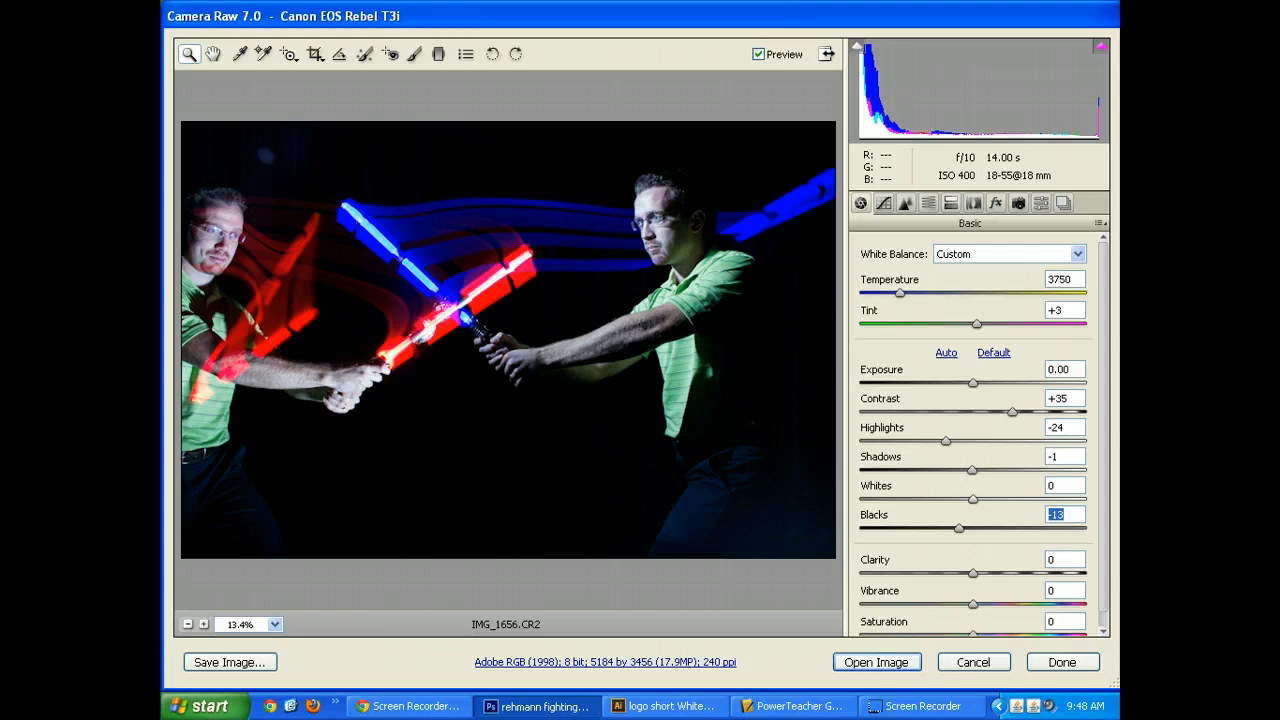
# Step: Set clarity to +20, vibrance to -12 and saturation to +7
pyautogui.moveTo(973, 574); pyautogui.dragTo(960, 605)
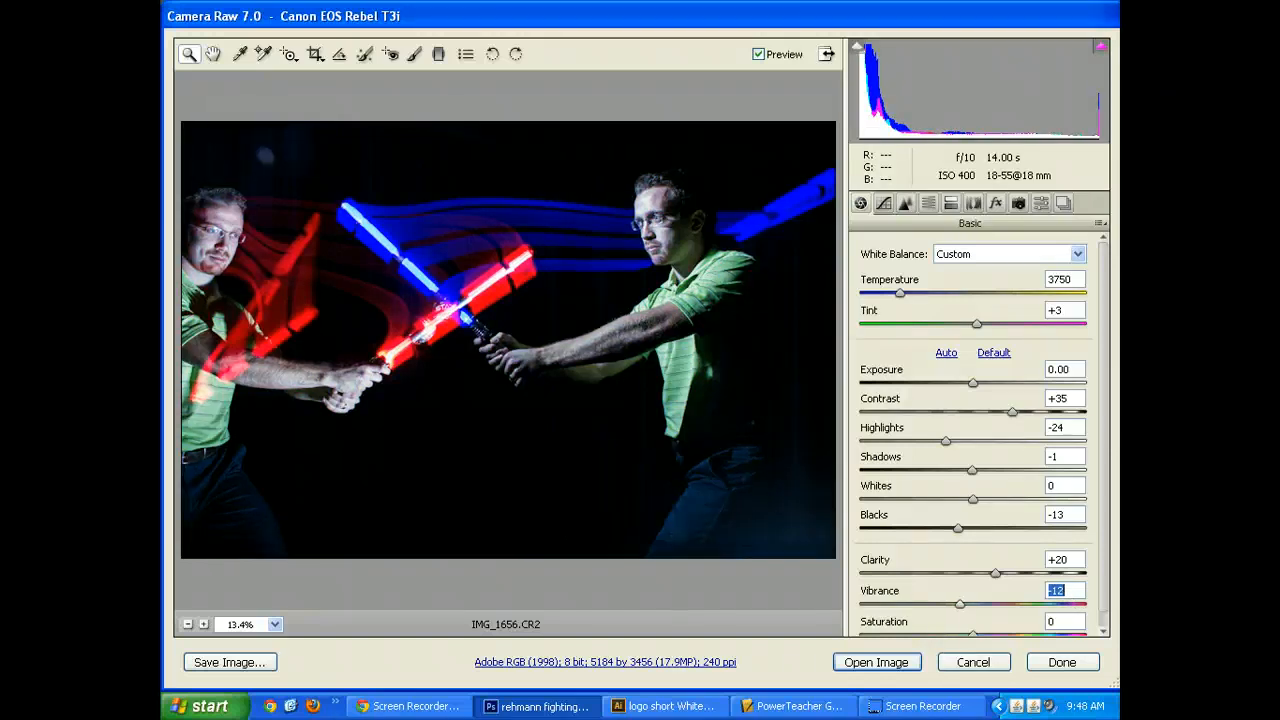
pyautogui.scroll(-1, 970, 435)
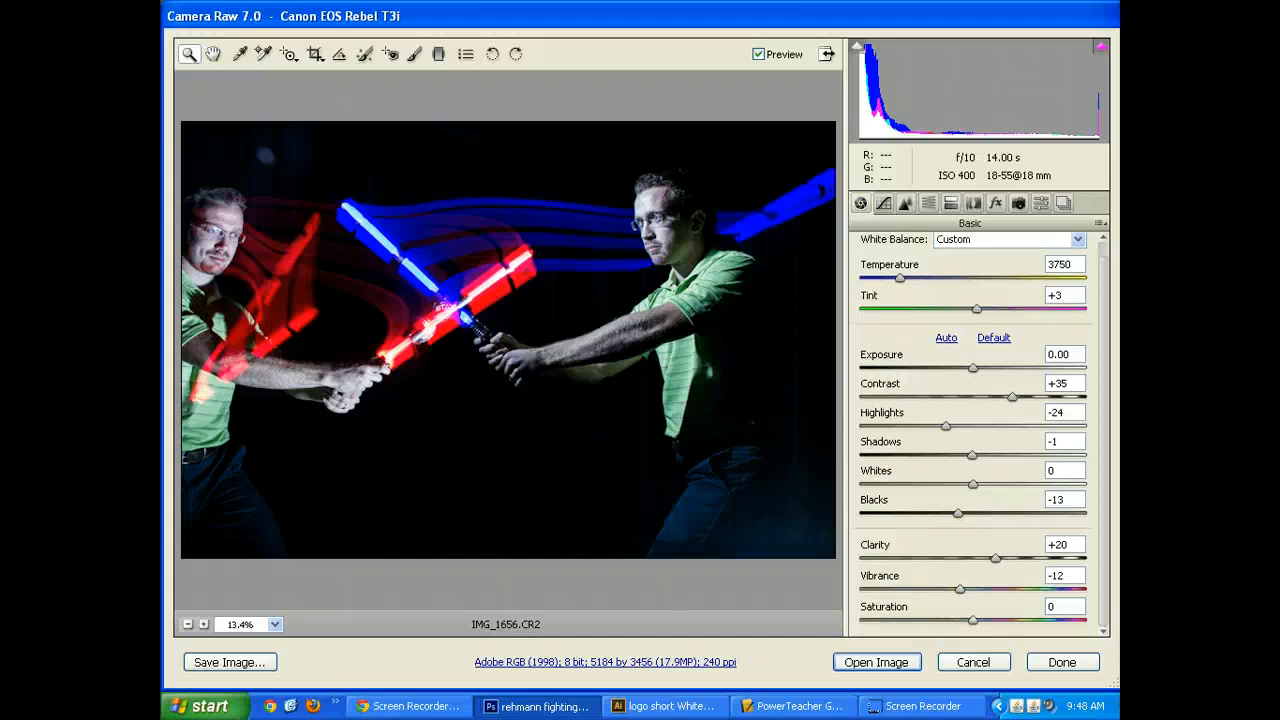
pyautogui.moveTo(972, 620); pyautogui.dragTo(910, 620)
pyautogui.write('7')
pyautogui.press('Return')
# Step: Set the post-crop vignetting amount to -21 in the effects settings and return to the basic adjustments
pyautogui.click(995, 203)
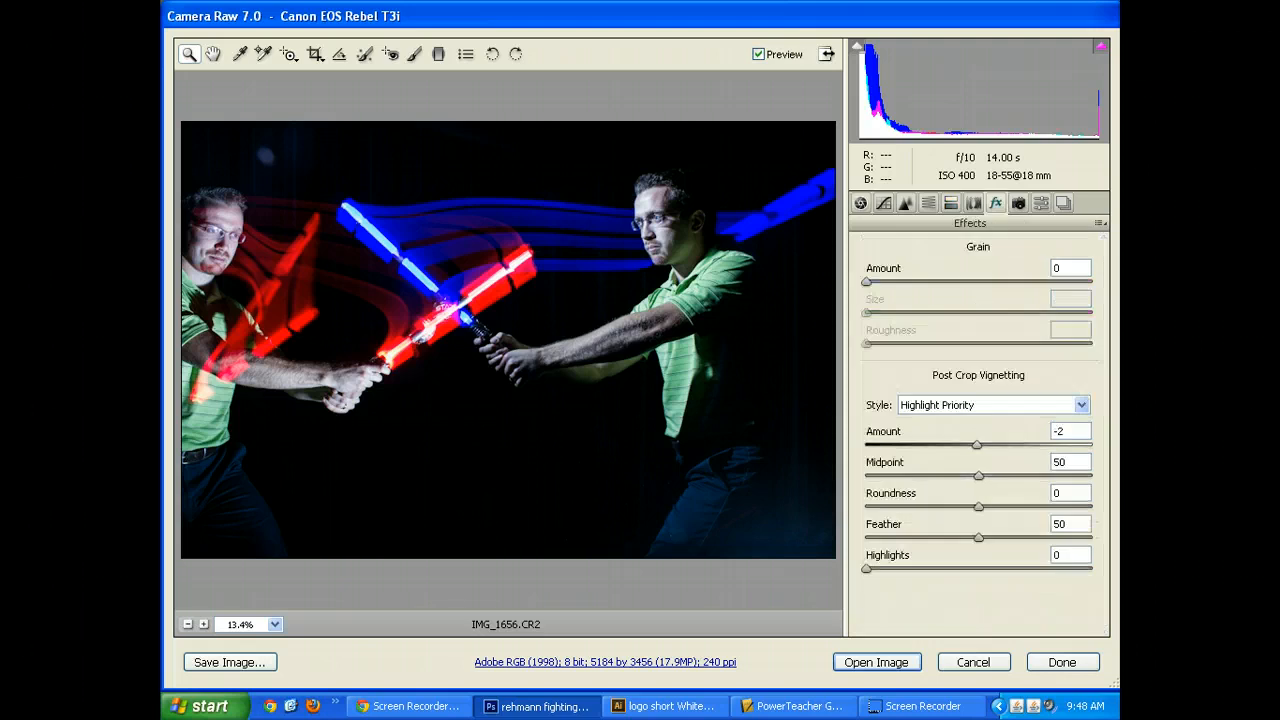
pyautogui.moveTo(977, 445)
pyautogui.mouseDown()
pyautogui.moveTo(922, 445)
pyautogui.moveTo(1090, 445)
pyautogui.moveTo(955, 445)
pyautogui.mouseUp()
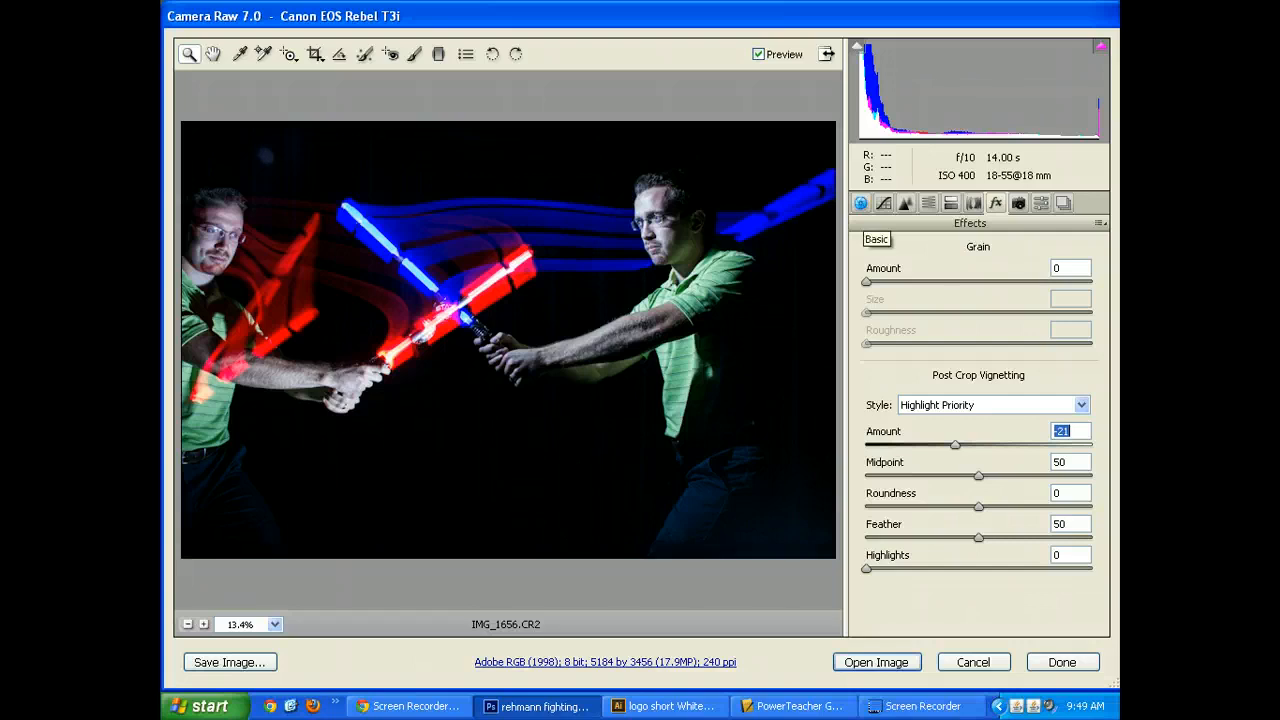
pyautogui.click(860, 203)
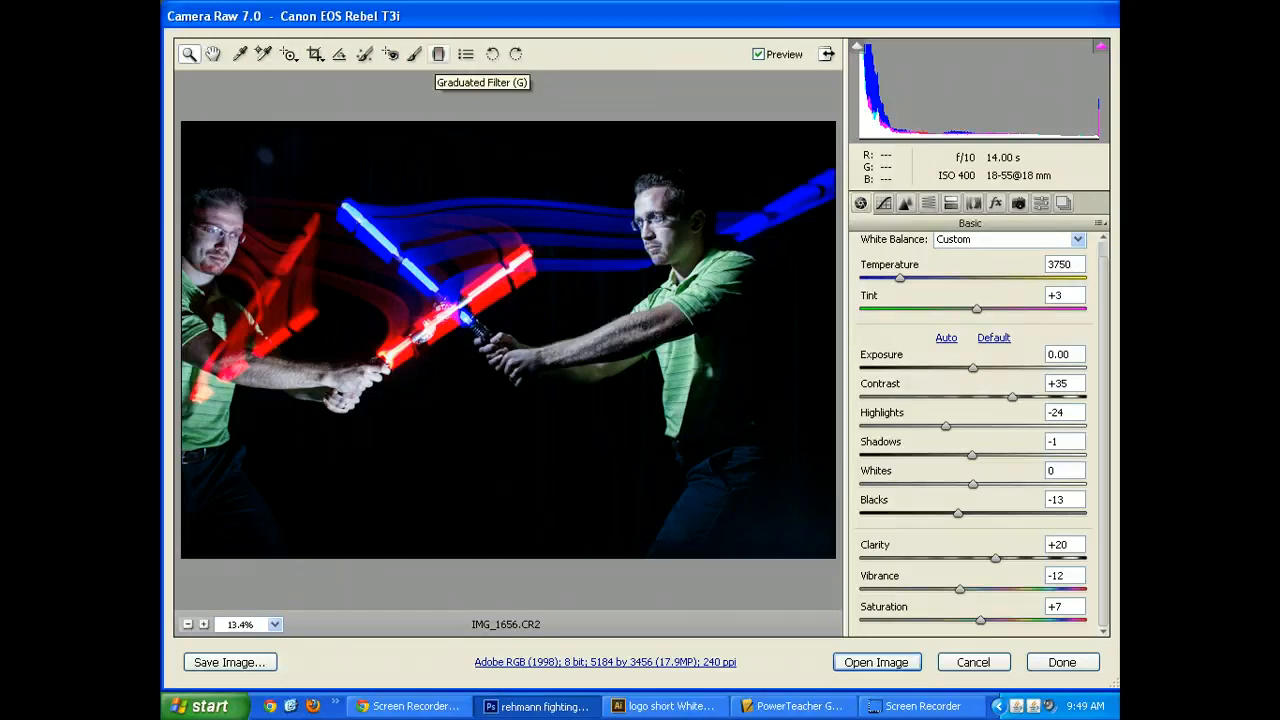
# Step: Try a diagonal graduated filter across the photo's centre with exposure +1.20 and contrast -1, and delete it
pyautogui.click(438, 54)
pyautogui.moveTo(430, 260); pyautogui.dragTo(688, 412)
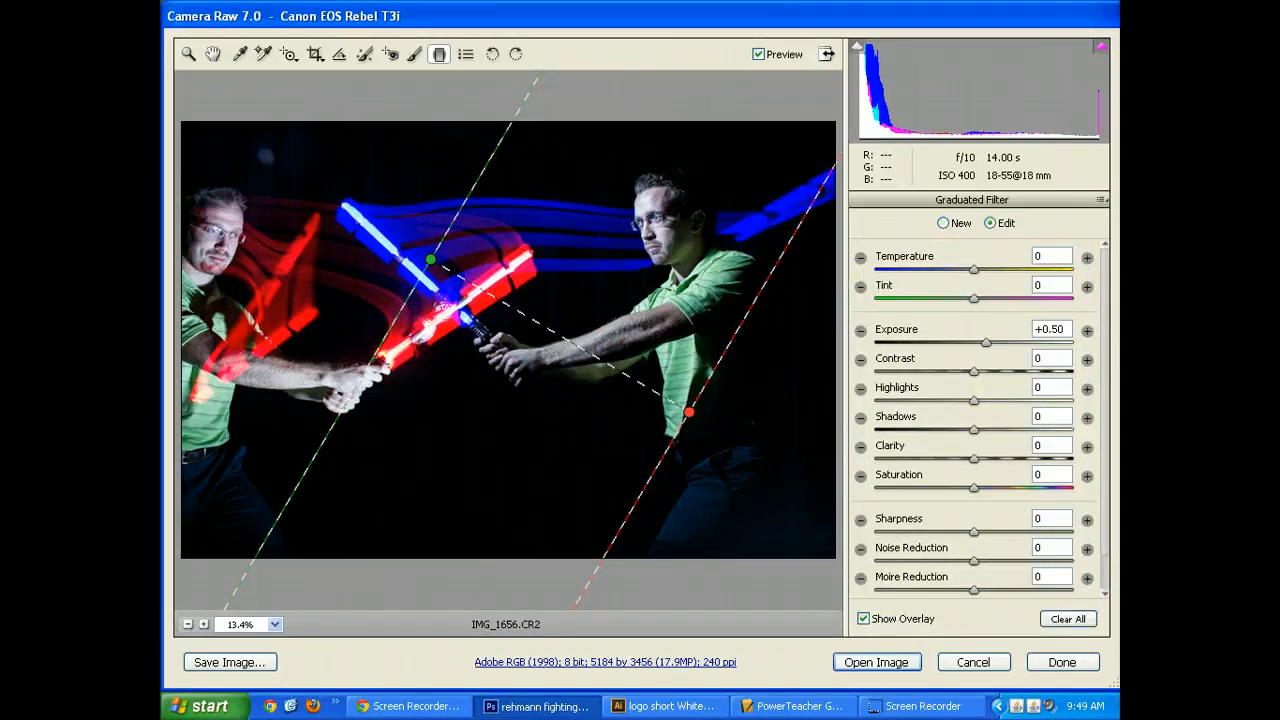
pyautogui.moveTo(986, 343)
pyautogui.mouseDown()
pyautogui.moveTo(1031, 343)
pyautogui.moveTo(1004, 343)
pyautogui.mouseUp()
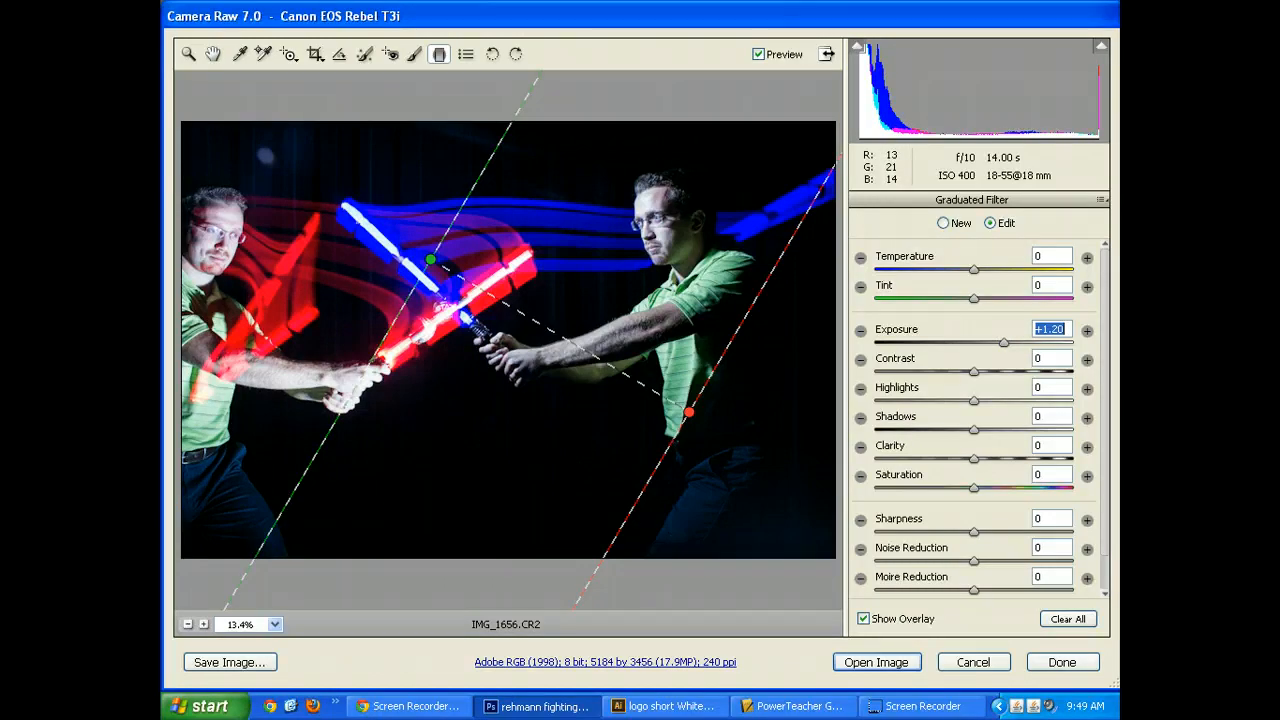
pyautogui.moveTo(974, 372)
pyautogui.mouseDown()
pyautogui.moveTo(1041, 372)
pyautogui.moveTo(974, 372)
pyautogui.mouseUp()
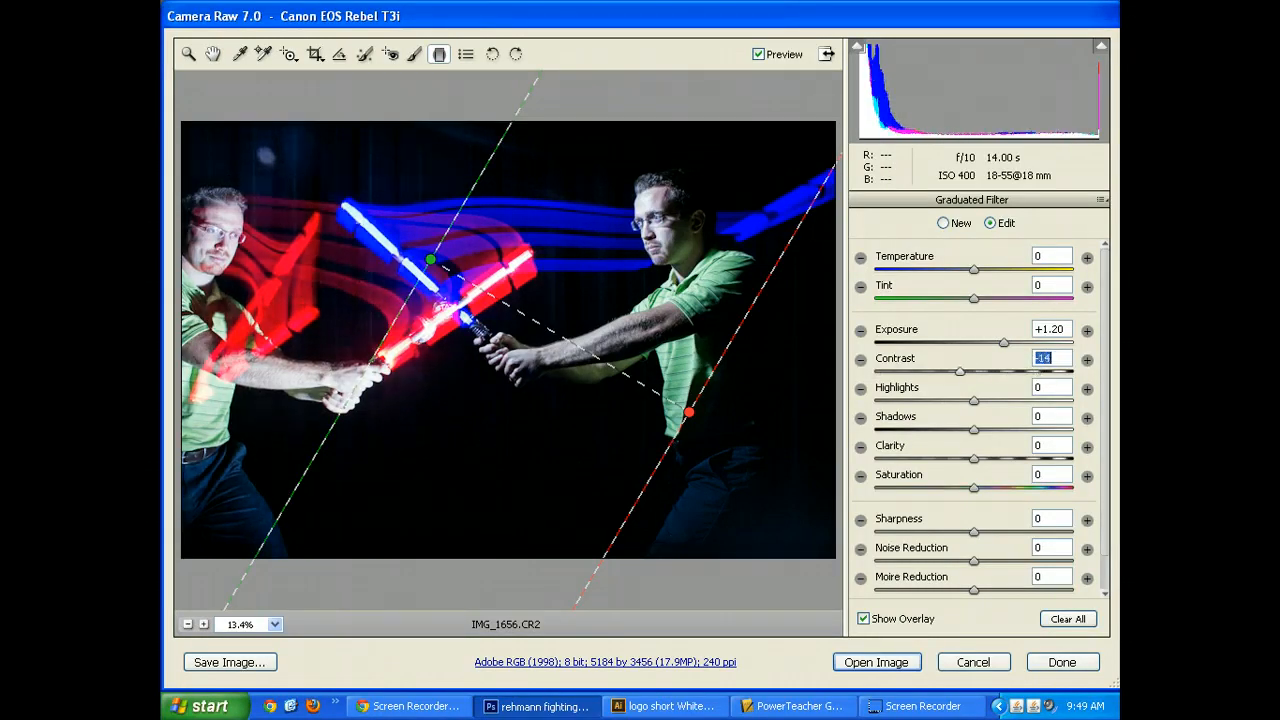
pyautogui.press('Down')
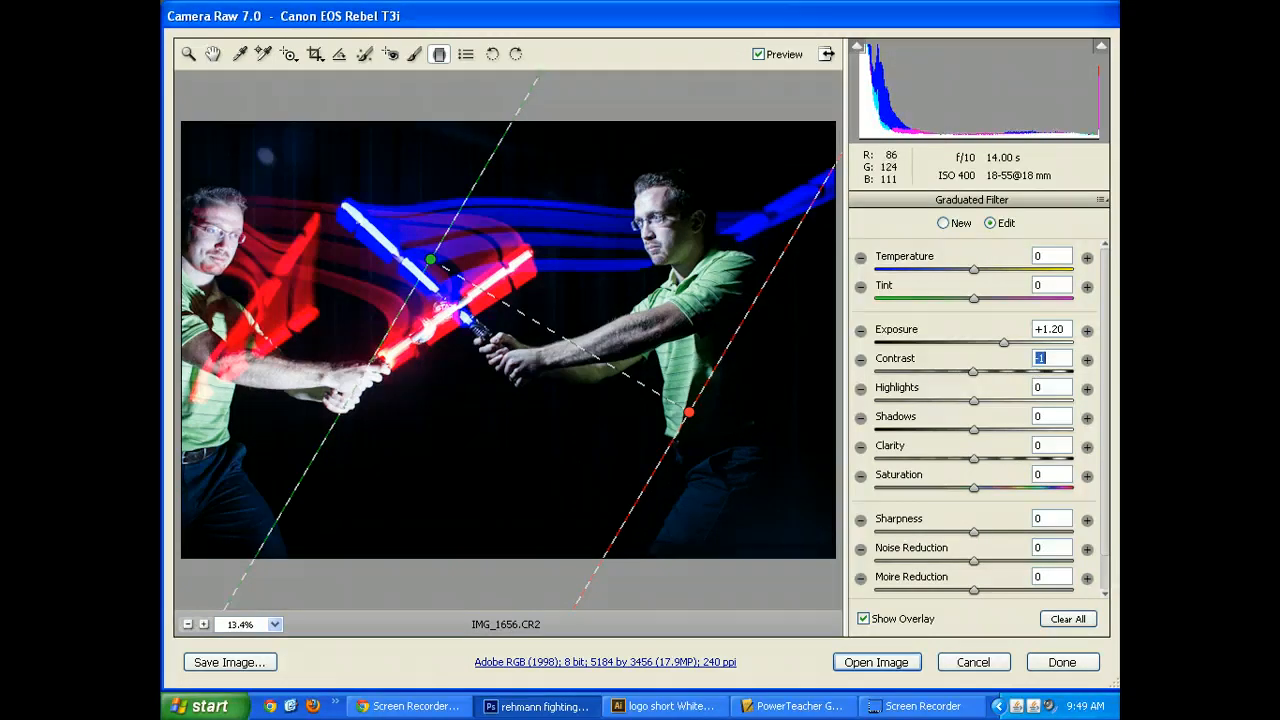
pyautogui.click(430, 259)
pyautogui.press('Delete')
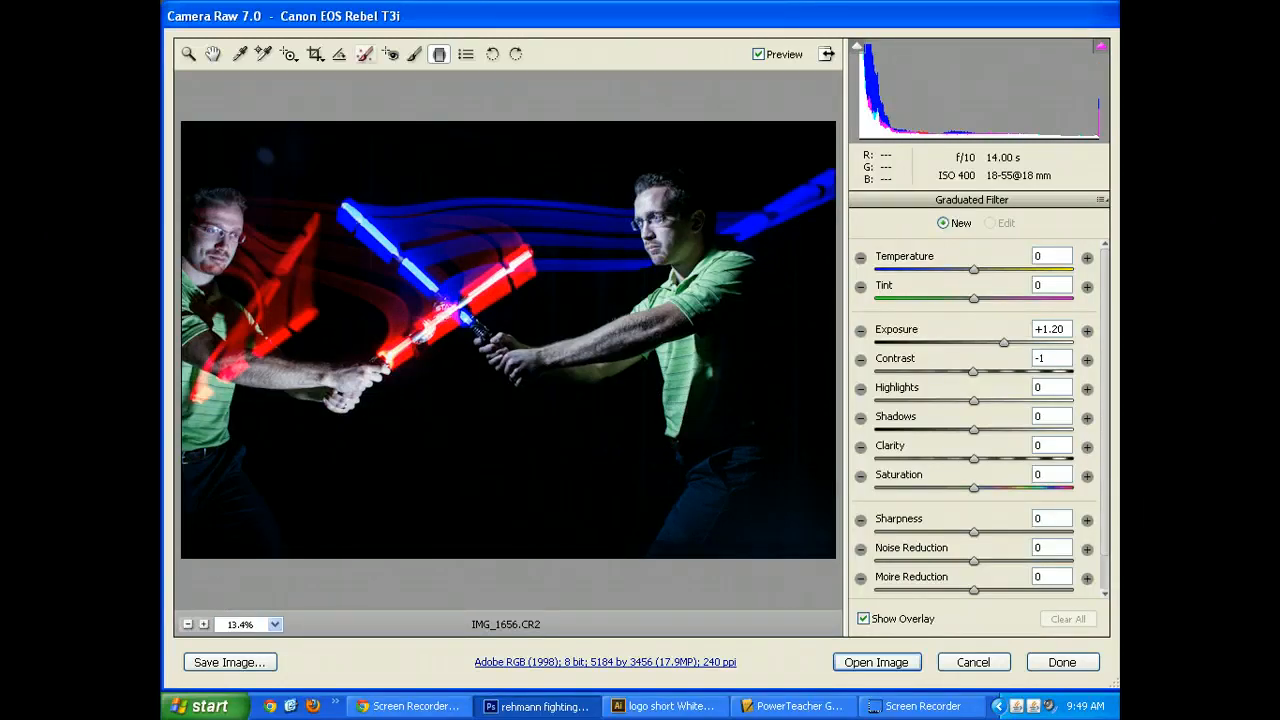
# Step: Darken the background at the photo's lower-right corner using the Adjustment Brush with exposure -1.10 and shadows -19
pyautogui.click(365, 54)
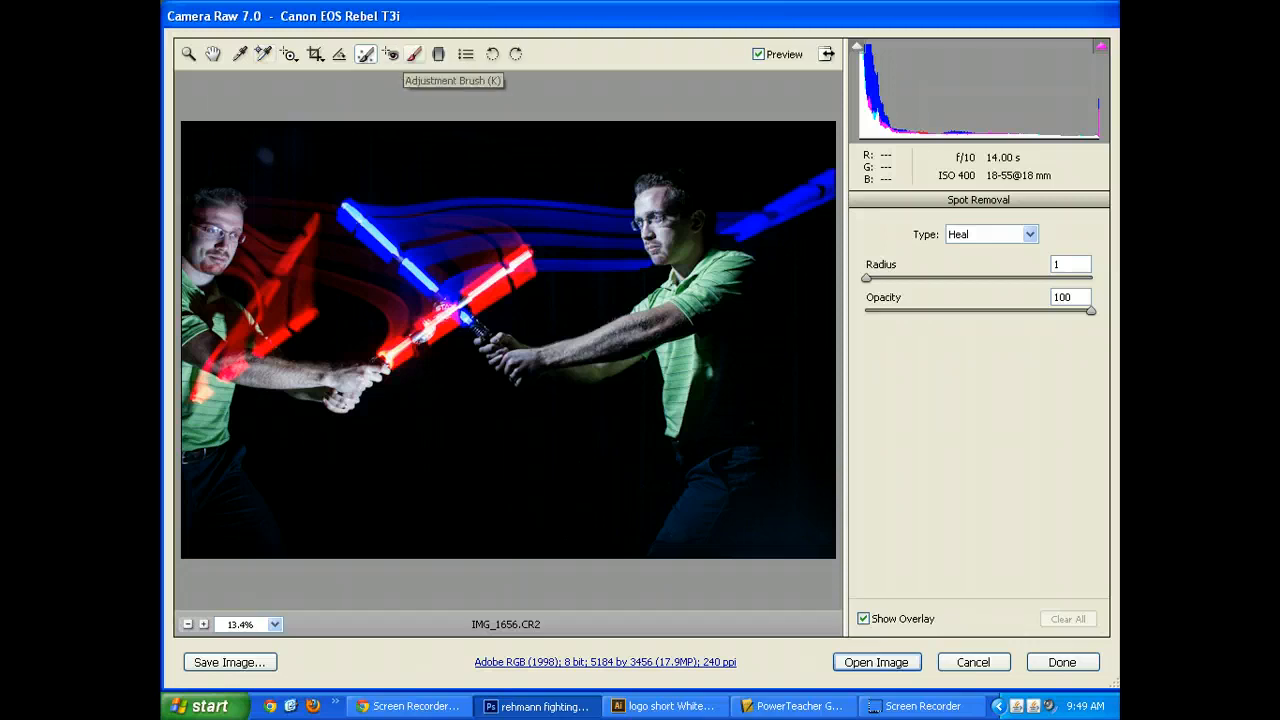
pyautogui.click(414, 54)
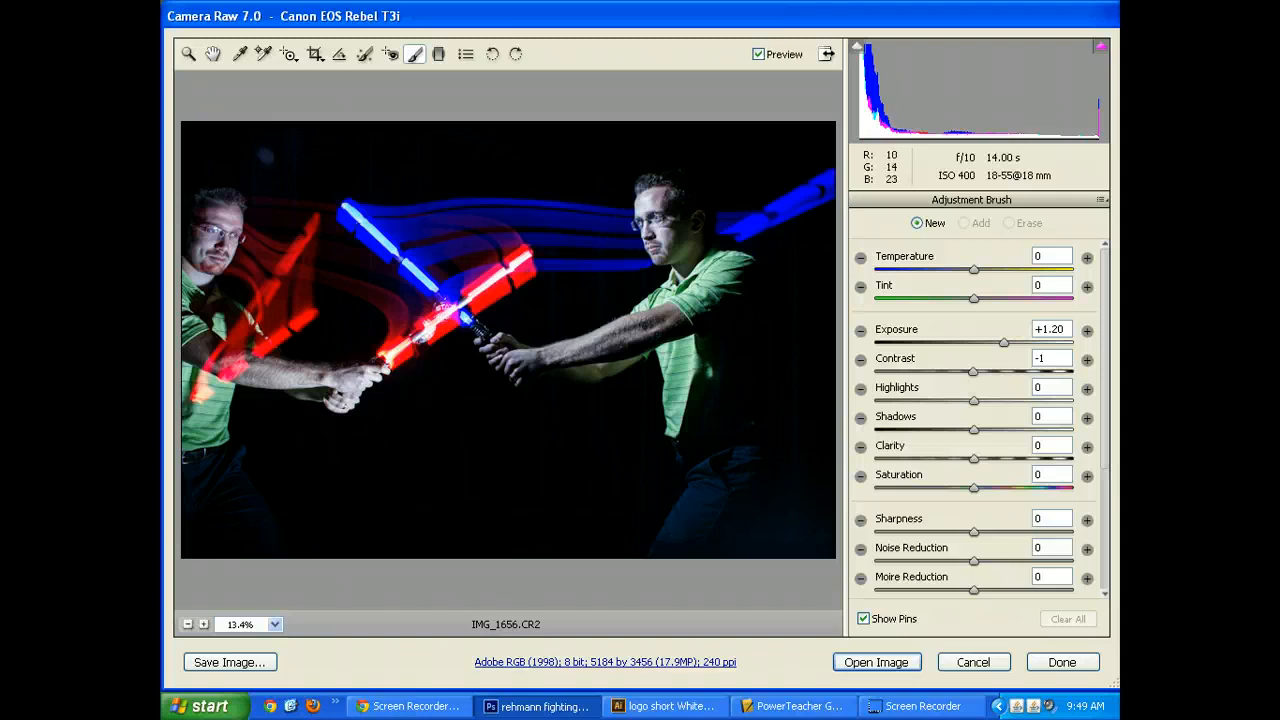
pyautogui.moveTo(1004, 343); pyautogui.dragTo(947, 343)
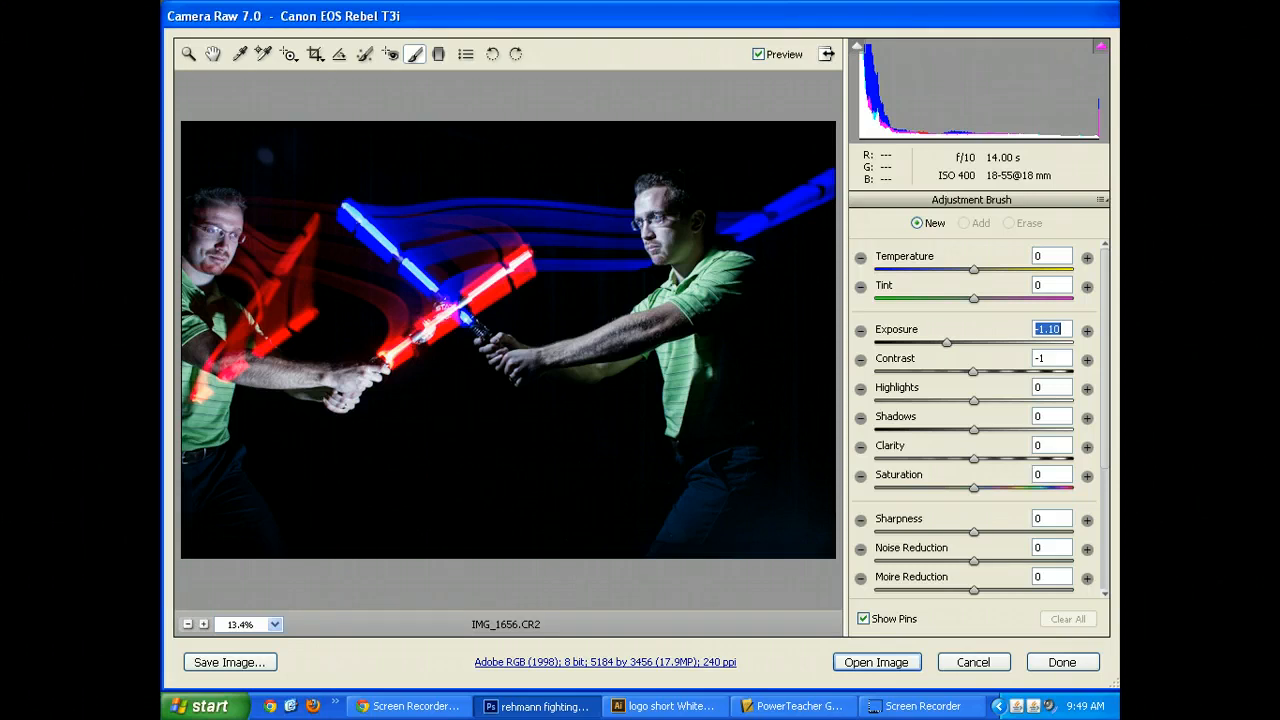
pyautogui.moveTo(973, 429); pyautogui.dragTo(955, 429)
pyautogui.moveTo(785, 490); pyautogui.dragTo(790, 530)
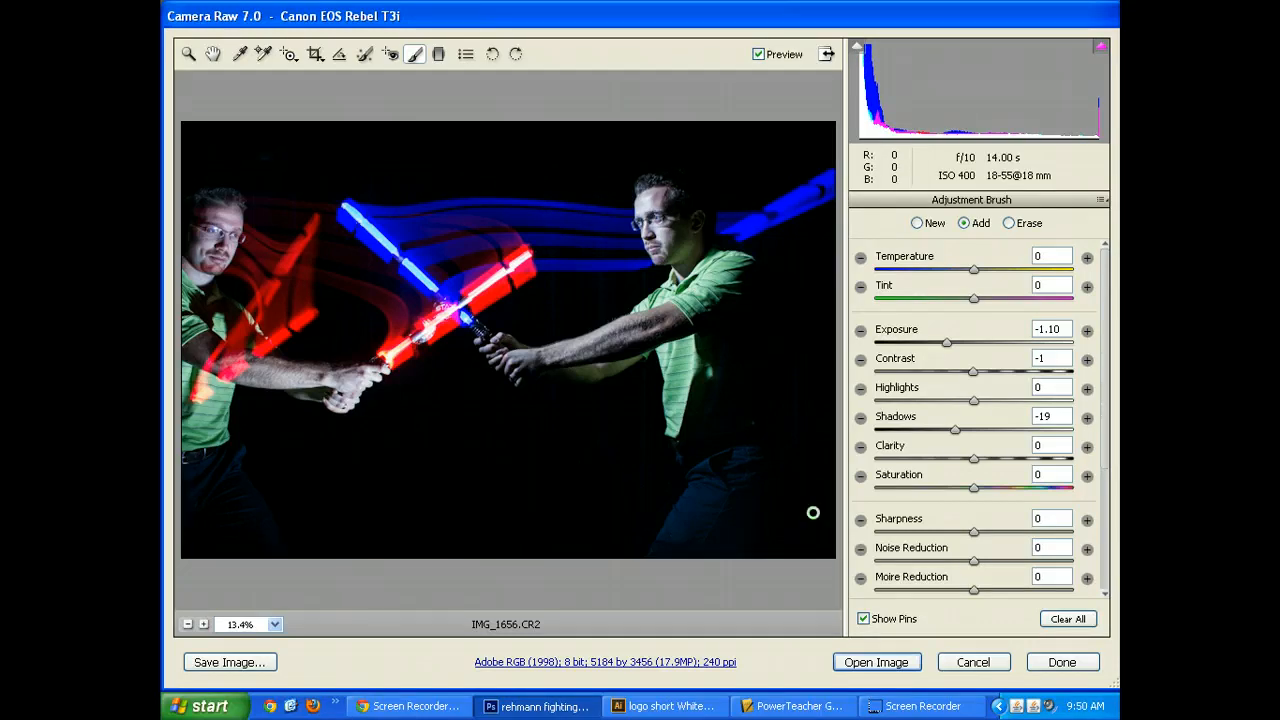
# Step: Open the adjusted raw photo in Photoshop and duplicate its Background layer as "Background copy"
pyautogui.press('Return')
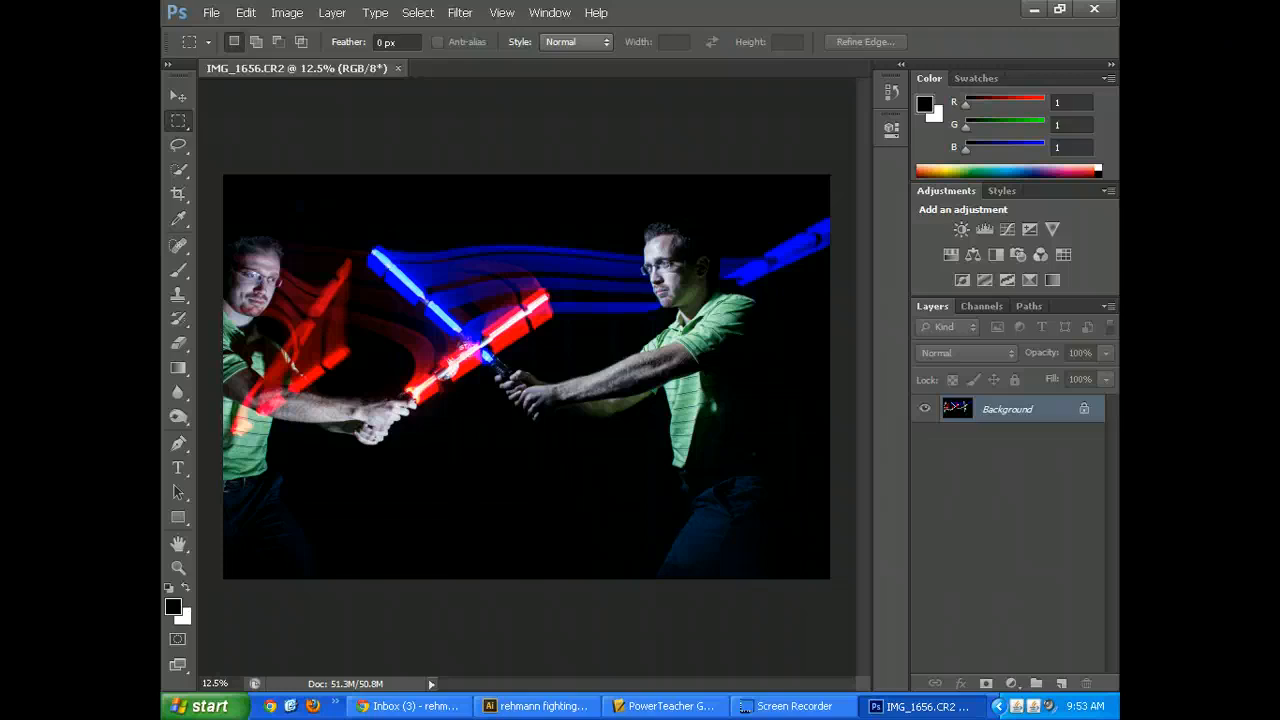
pyautogui.hotkey('ctrl', '-')
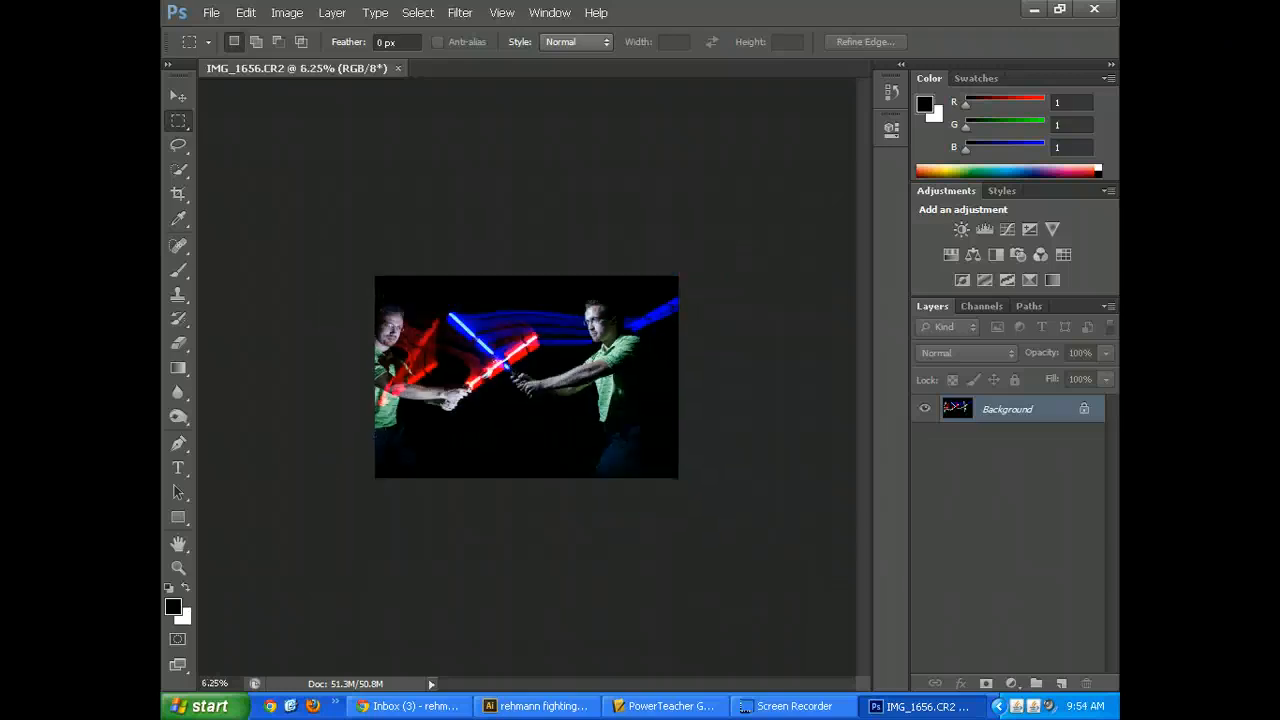
pyautogui.press('v')
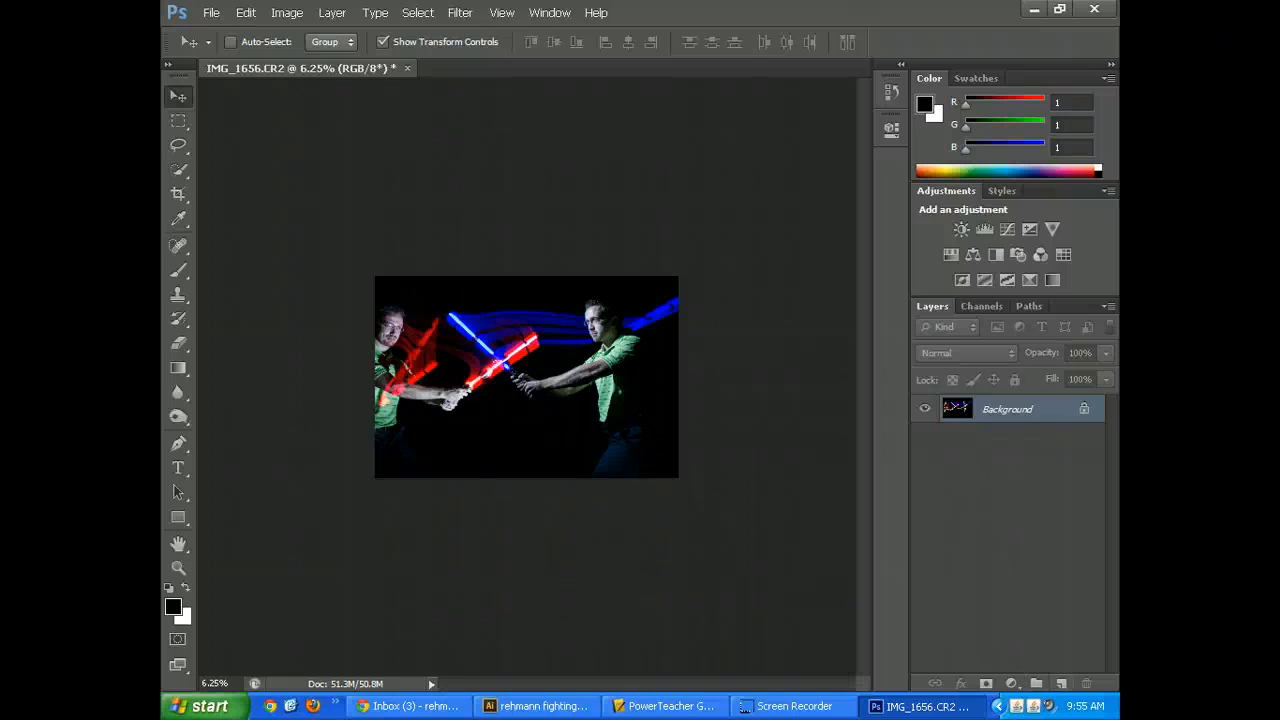
pyautogui.rightClick(1030, 409)
pyautogui.click(930, 444)
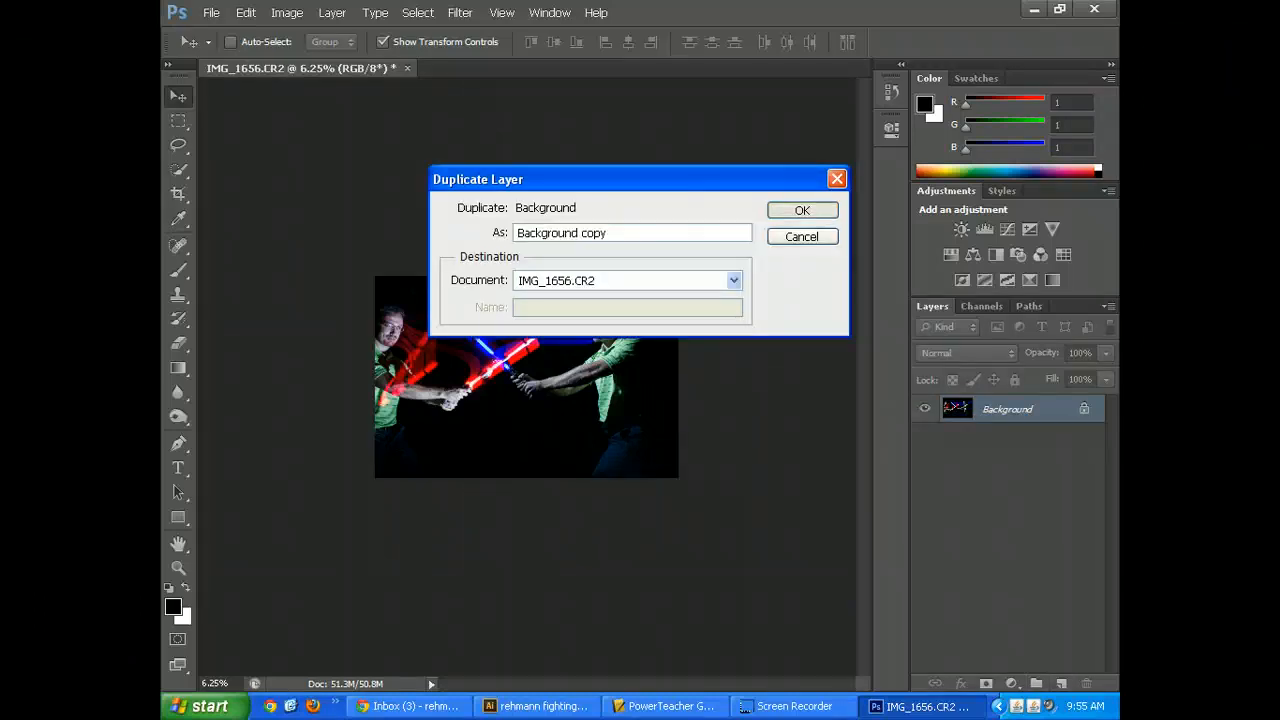
pyautogui.press('Return')
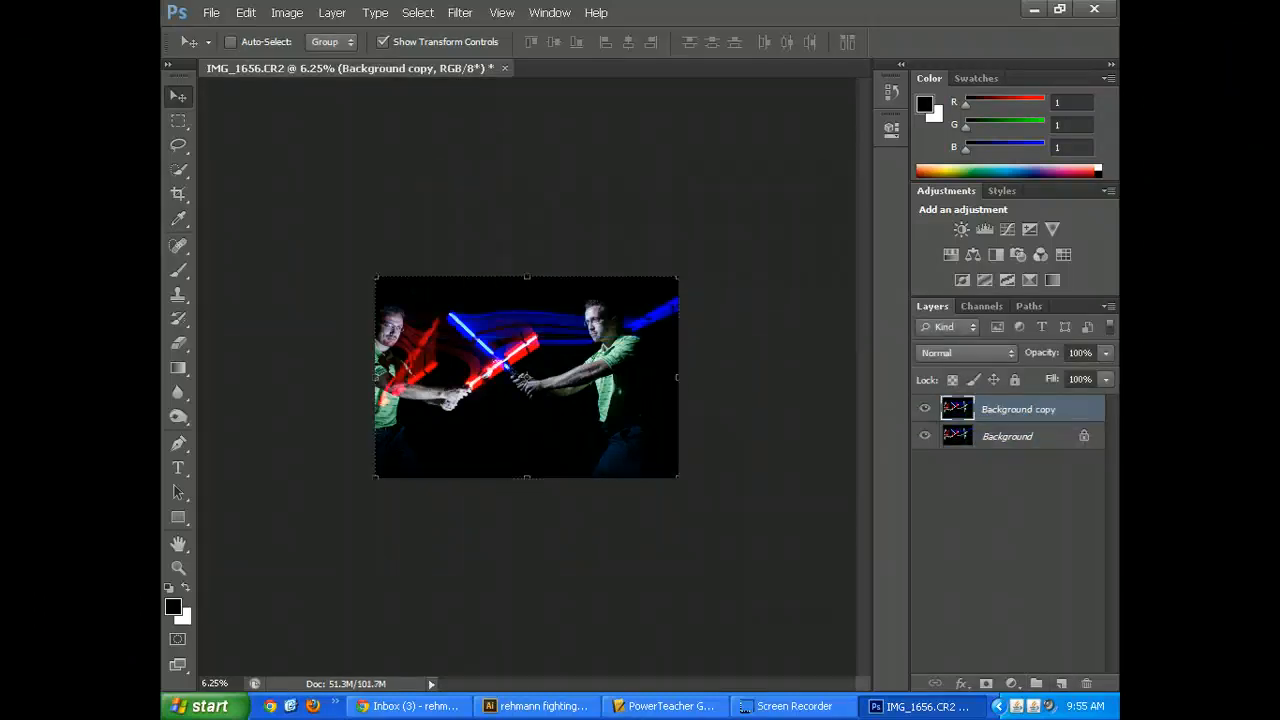
pyautogui.click(287, 12)
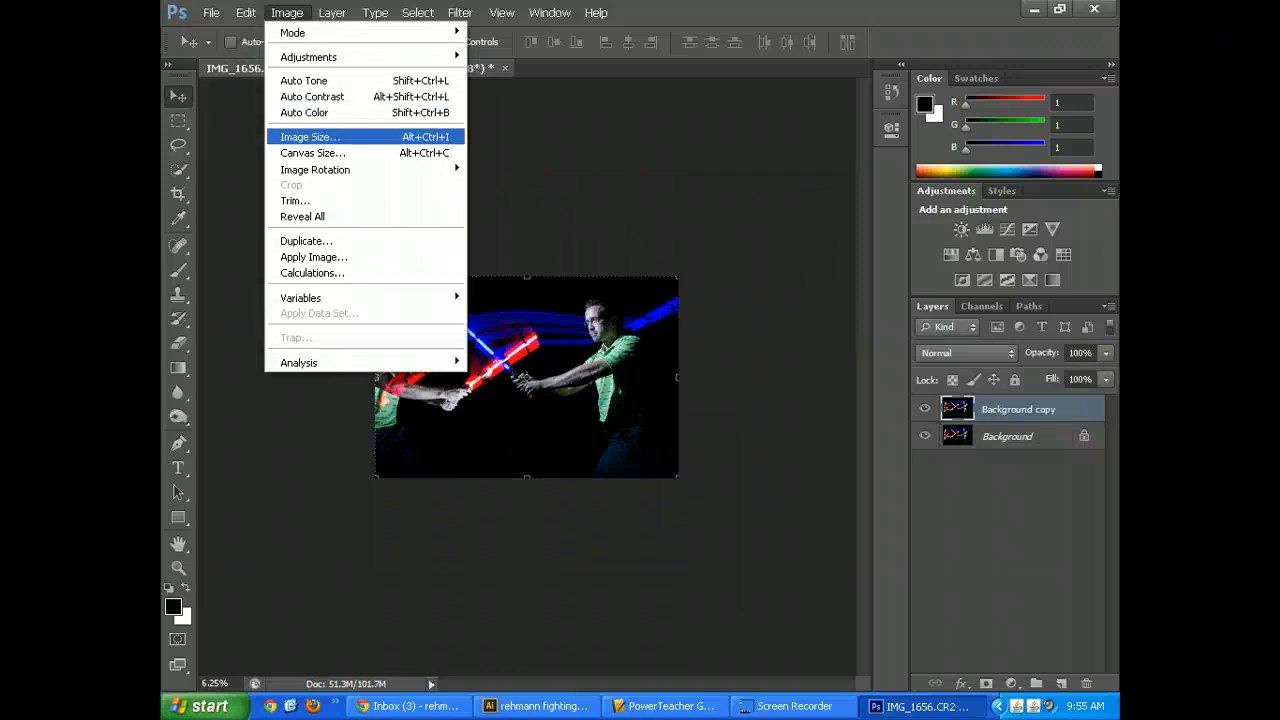
pyautogui.click(312, 152)
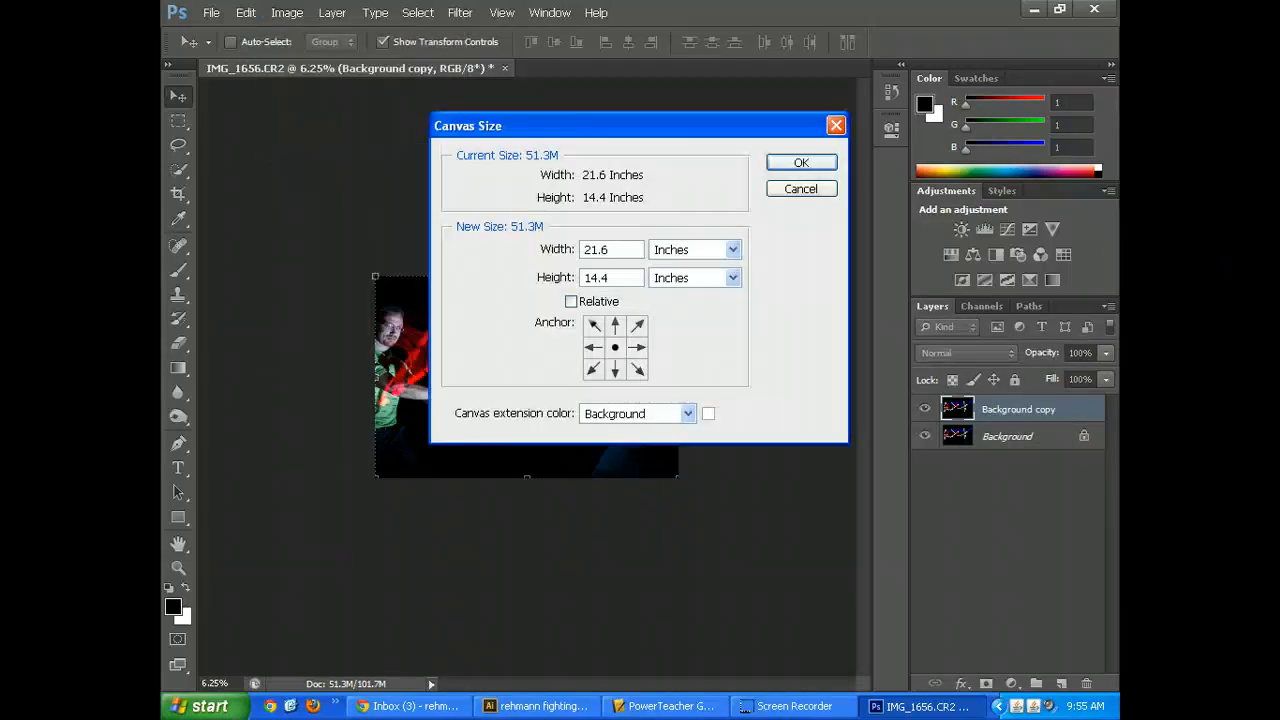
pyautogui.write('30')
pyautogui.press('BackSpace')
pyautogui.press('BackSpace')
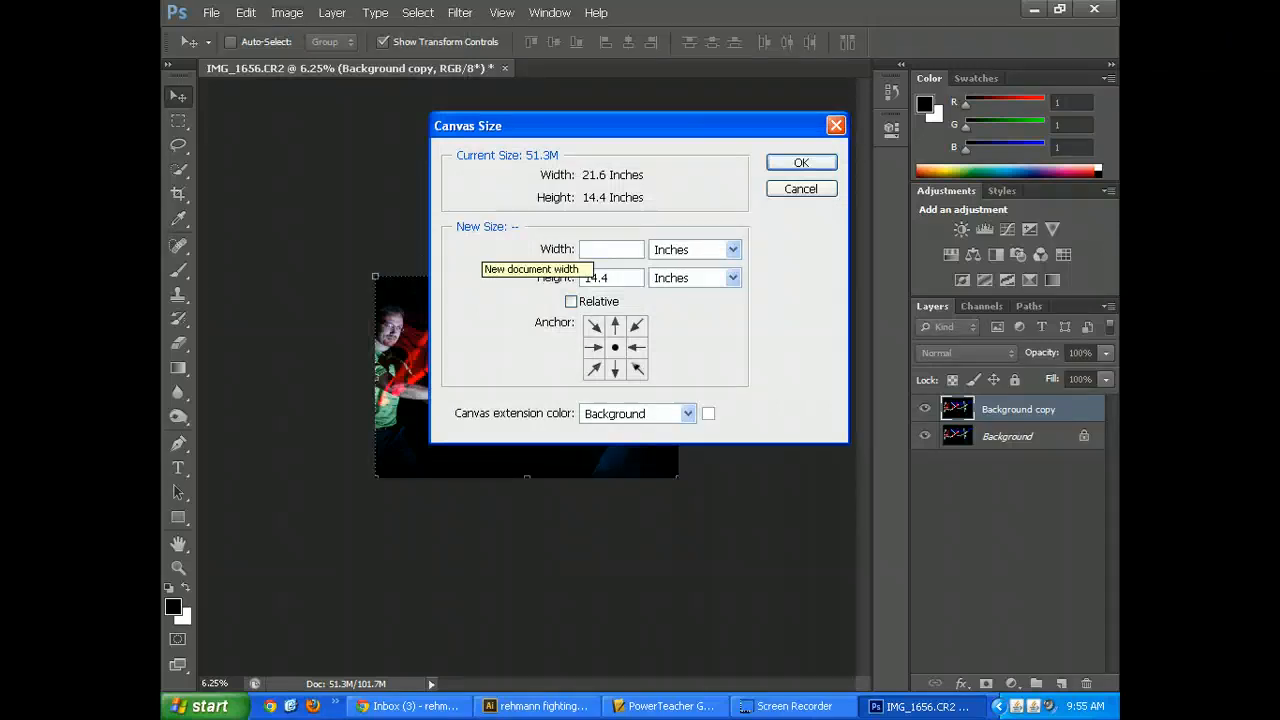
pyautogui.click(801, 188)
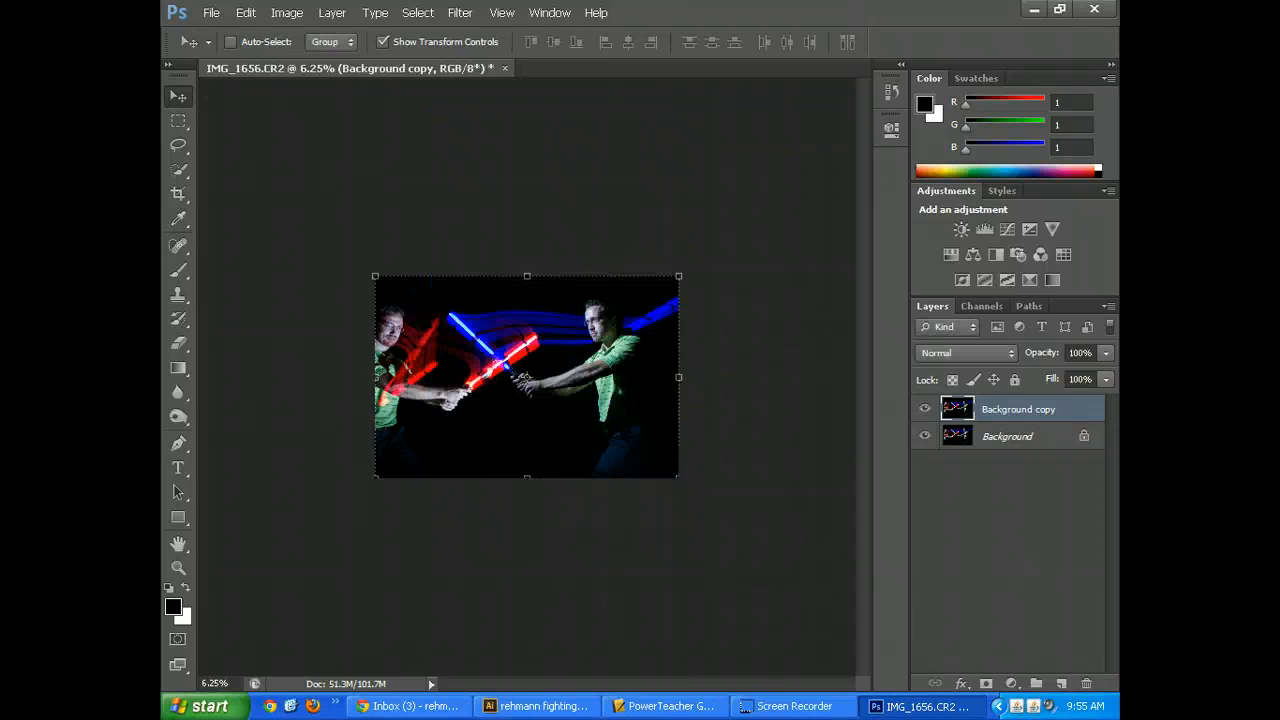
# Step: Scale the Background copy layer down to about 68.6% toward the image's lower-left corner and apply the transformation
pyautogui.hotkey('ctrl', 't')
pyautogui.moveTo(678, 276); pyautogui.dragTo(583, 339)
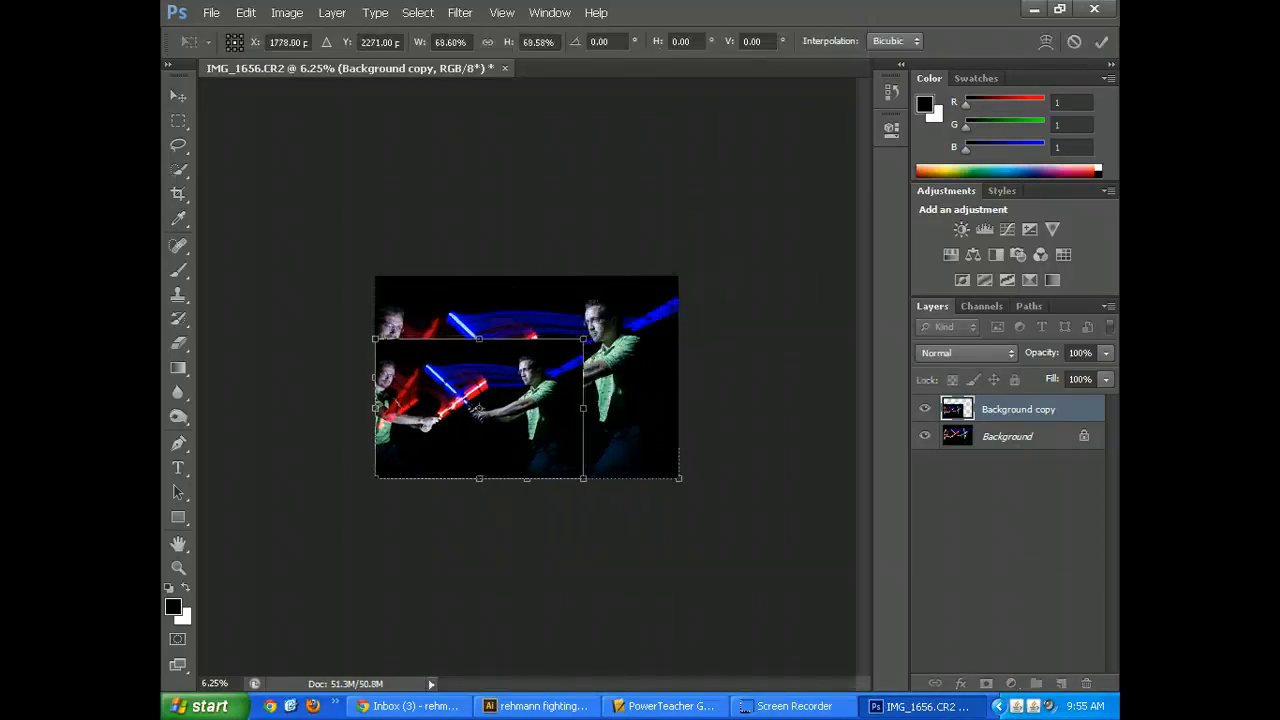
pyautogui.click(178, 96)
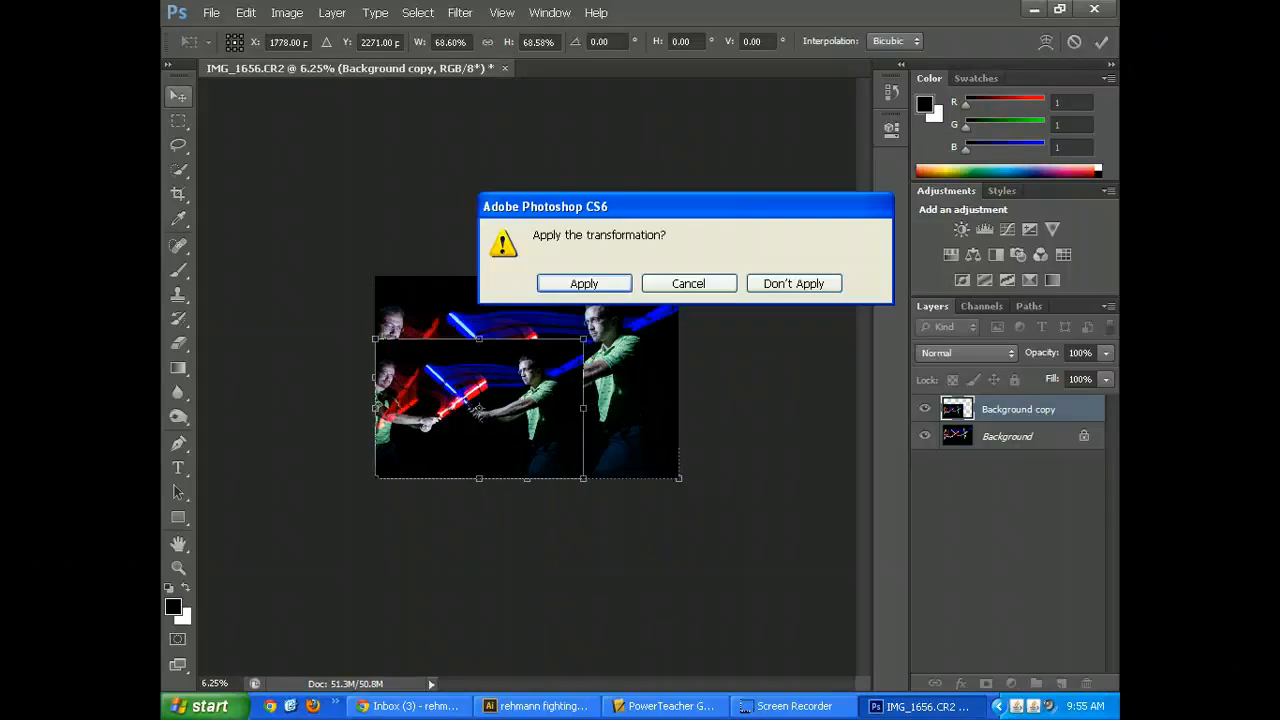
pyautogui.click(585, 283)
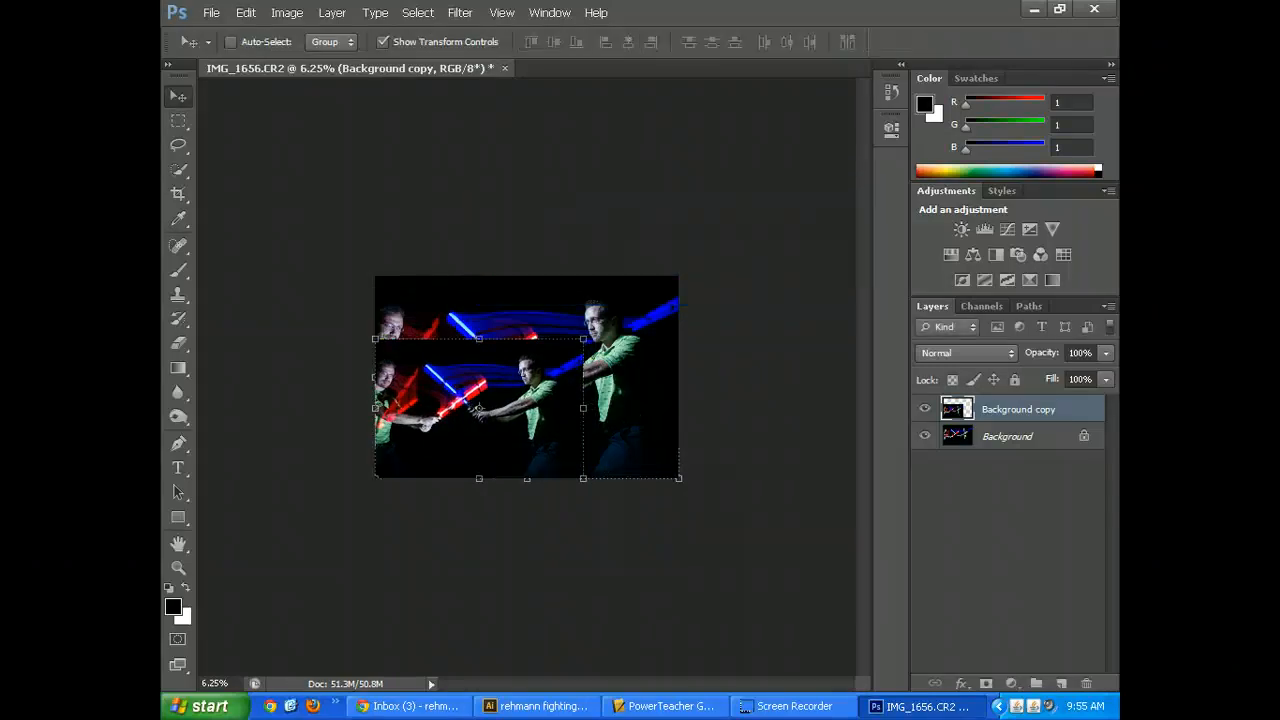
pyautogui.click(383, 42)
pyautogui.click(383, 42)
# Step: Add a new layer beneath Background copy and draw a black rectangle on it that extends beyond the whole canvas
pyautogui.click(1061, 683)
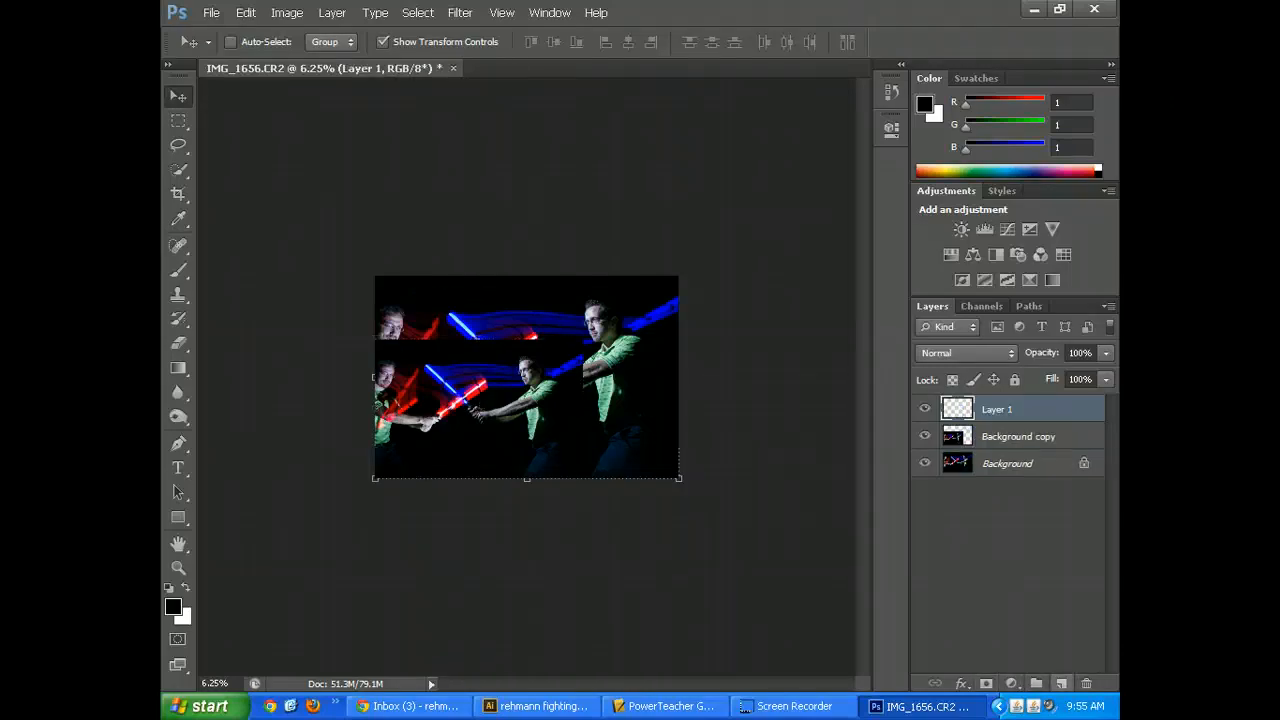
pyautogui.moveTo(1003, 410); pyautogui.dragTo(1005, 451)
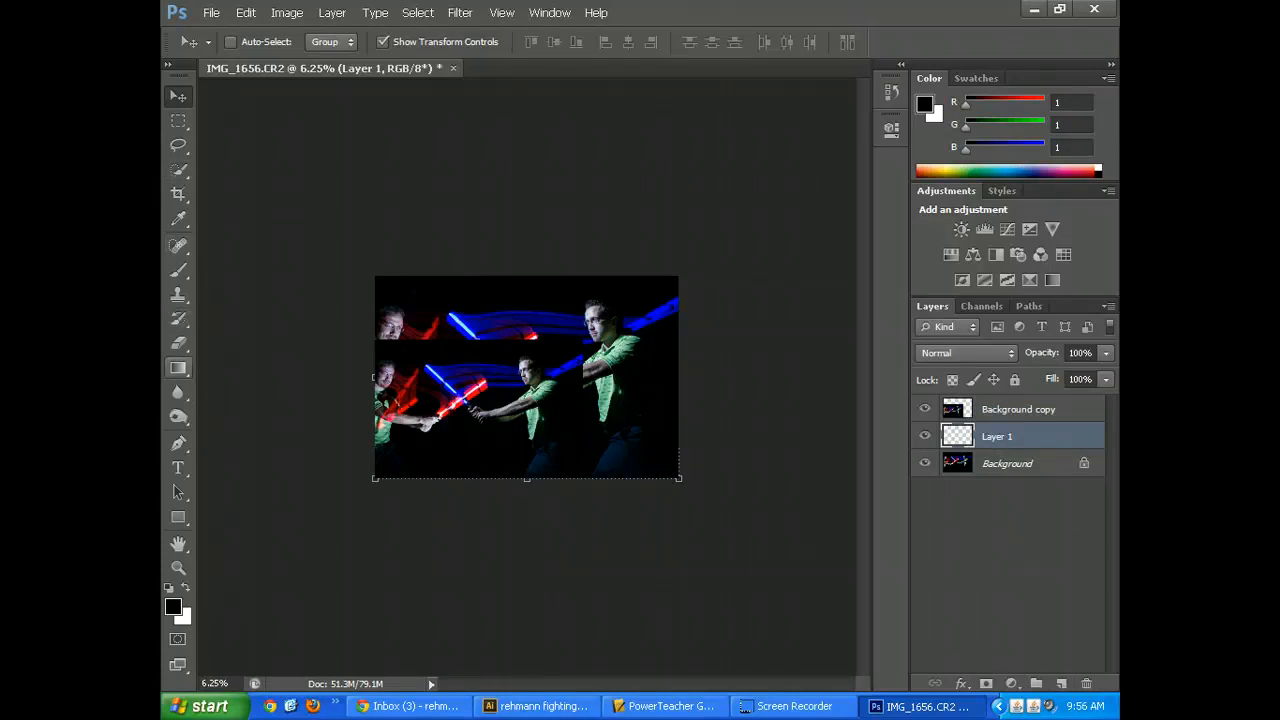
pyautogui.click(178, 367)
pyautogui.click(178, 517)
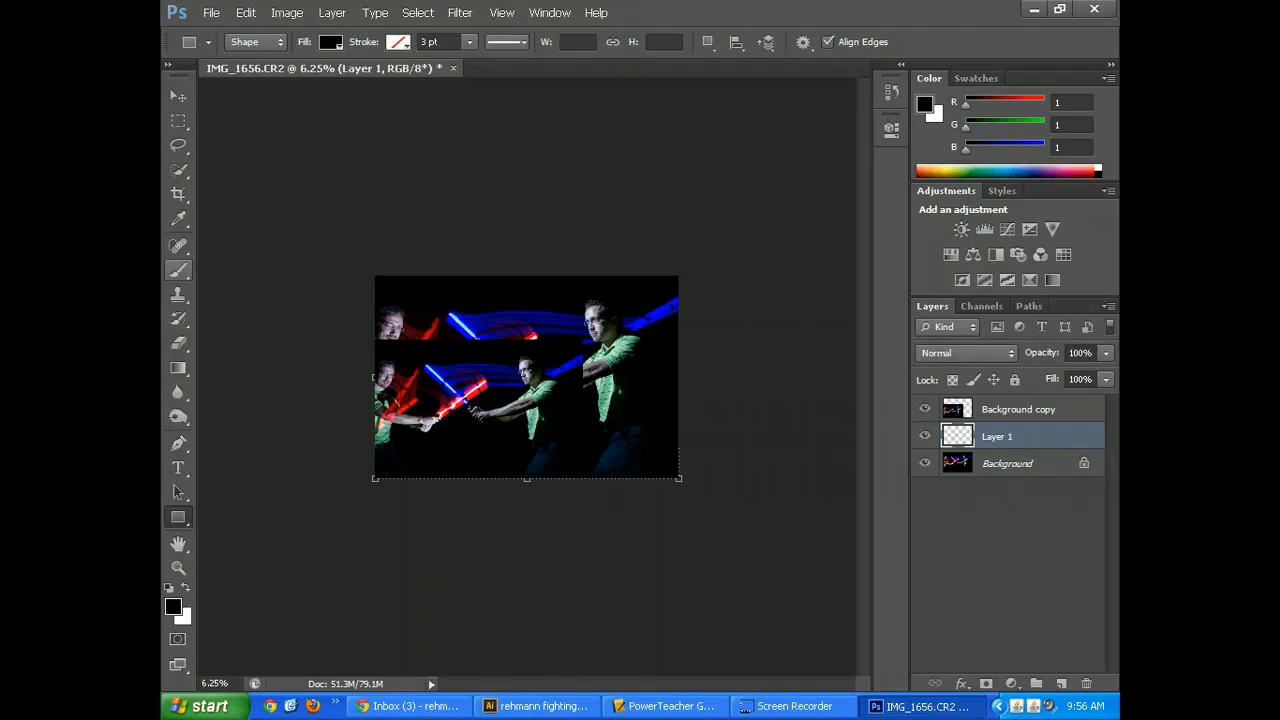
pyautogui.click(178, 219)
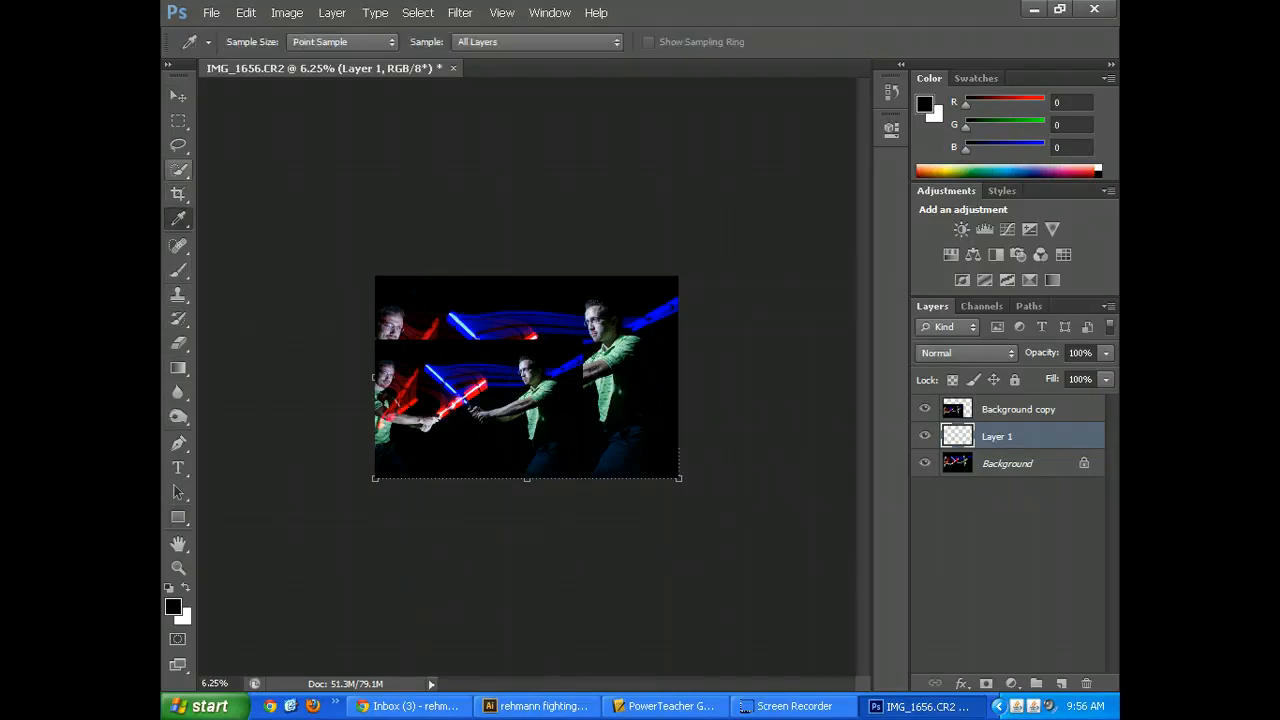
pyautogui.click(178, 517)
pyautogui.moveTo(348, 246); pyautogui.dragTo(699, 522)
pyautogui.click(178, 96)
pyautogui.click(178, 120)
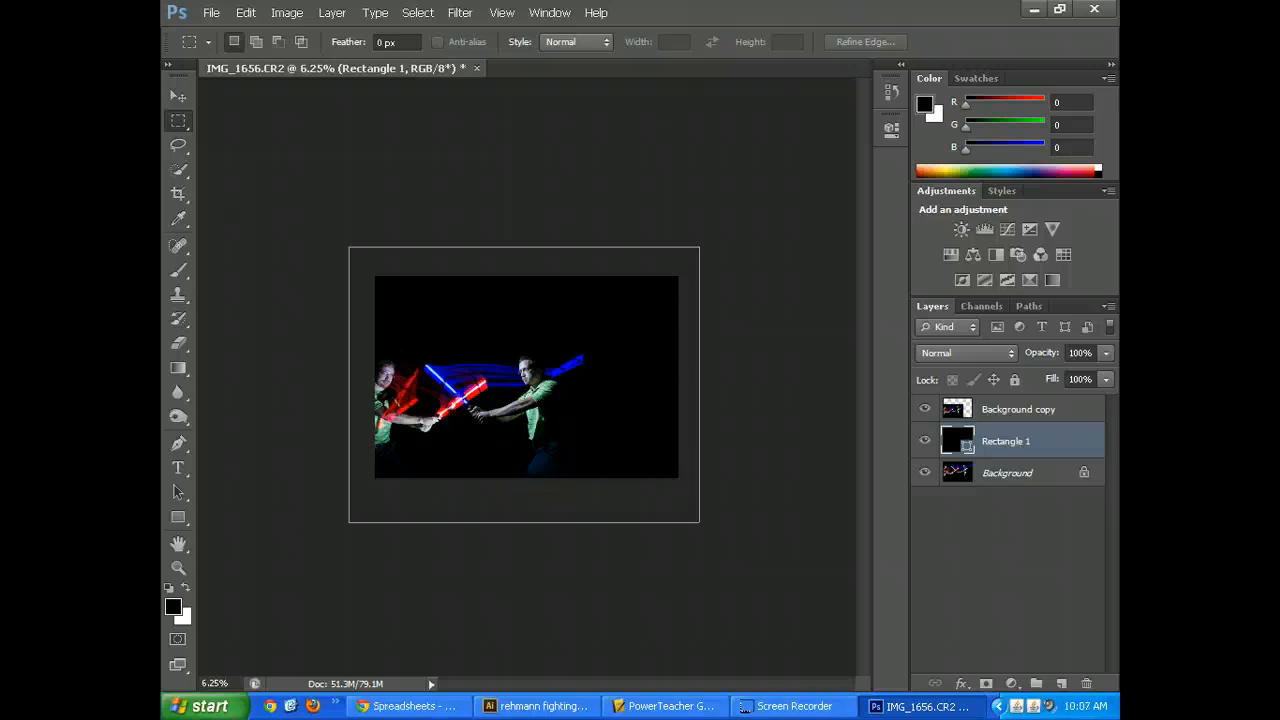
# Step: Compare the original photo with the composite by toggling the upper two layers' visibility, and hide the Background layer
pyautogui.click(925, 441)
pyautogui.click(925, 409)
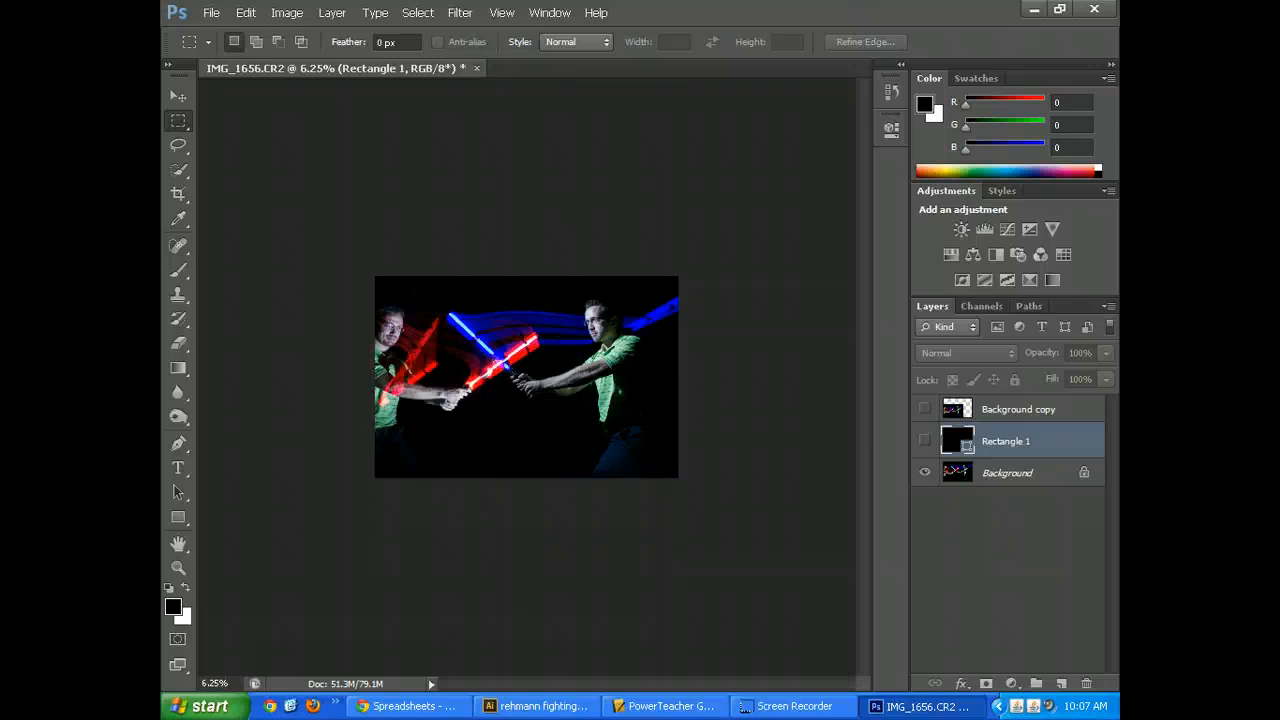
pyautogui.click(925, 441)
pyautogui.click(925, 409)
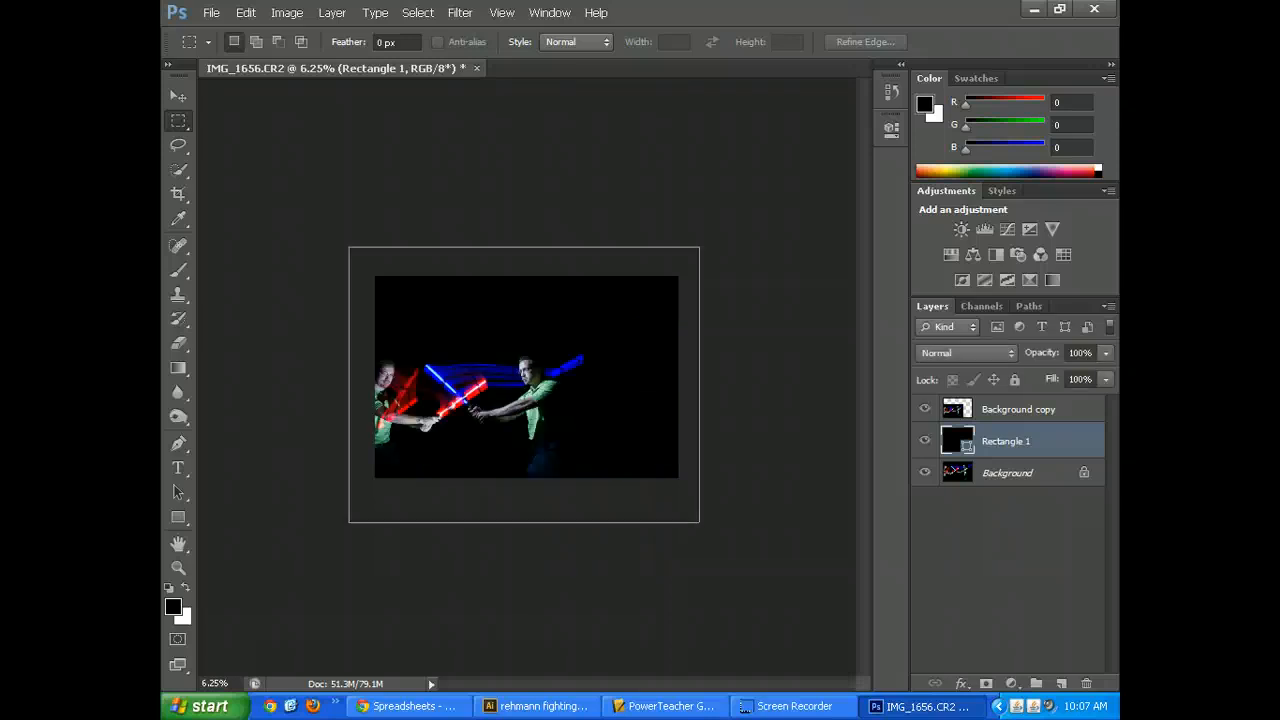
pyautogui.click(925, 473)
# Step: Paint over the cut-off end of the blue light trail on Background copy with a soft 175 px black brush at 69% opacity
pyautogui.hotkey('ctrl', '+')
pyautogui.hotkey('ctrl', '+')
pyautogui.hotkey('ctrl', '+')
pyautogui.hotkey('ctrl', '+')
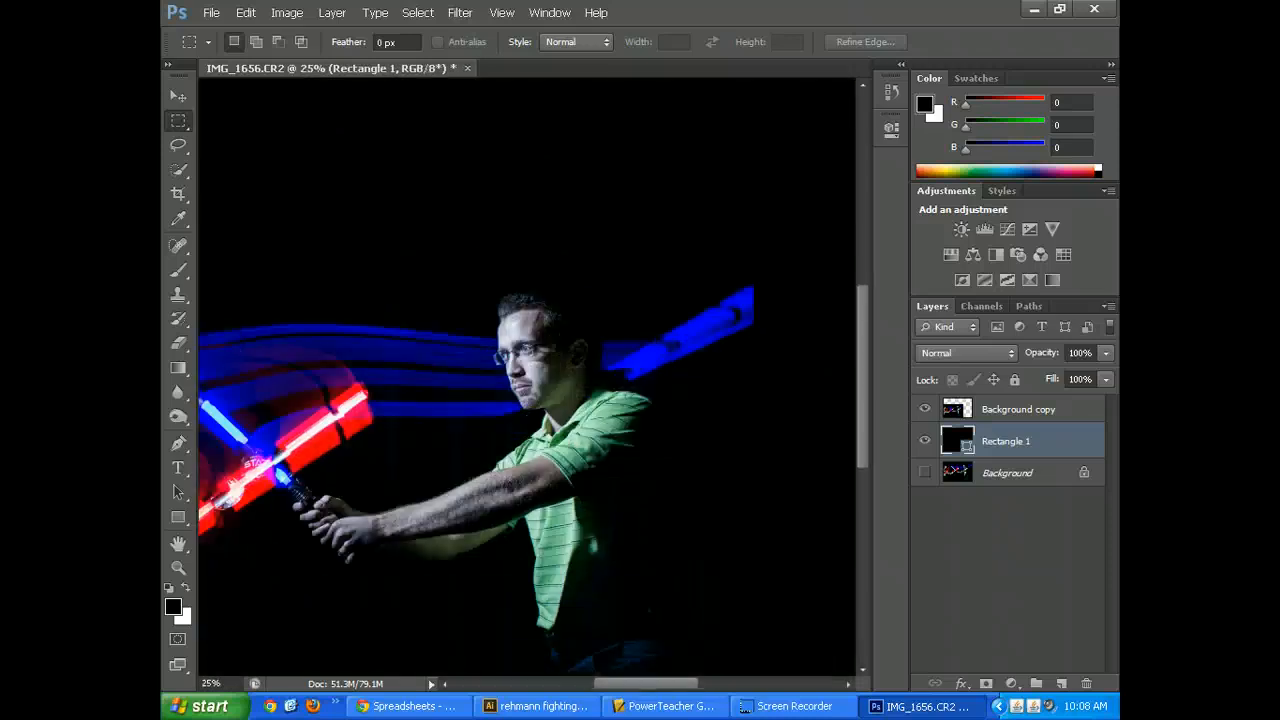
pyautogui.moveTo(600, 400); pyautogui.dragTo(426, 417)
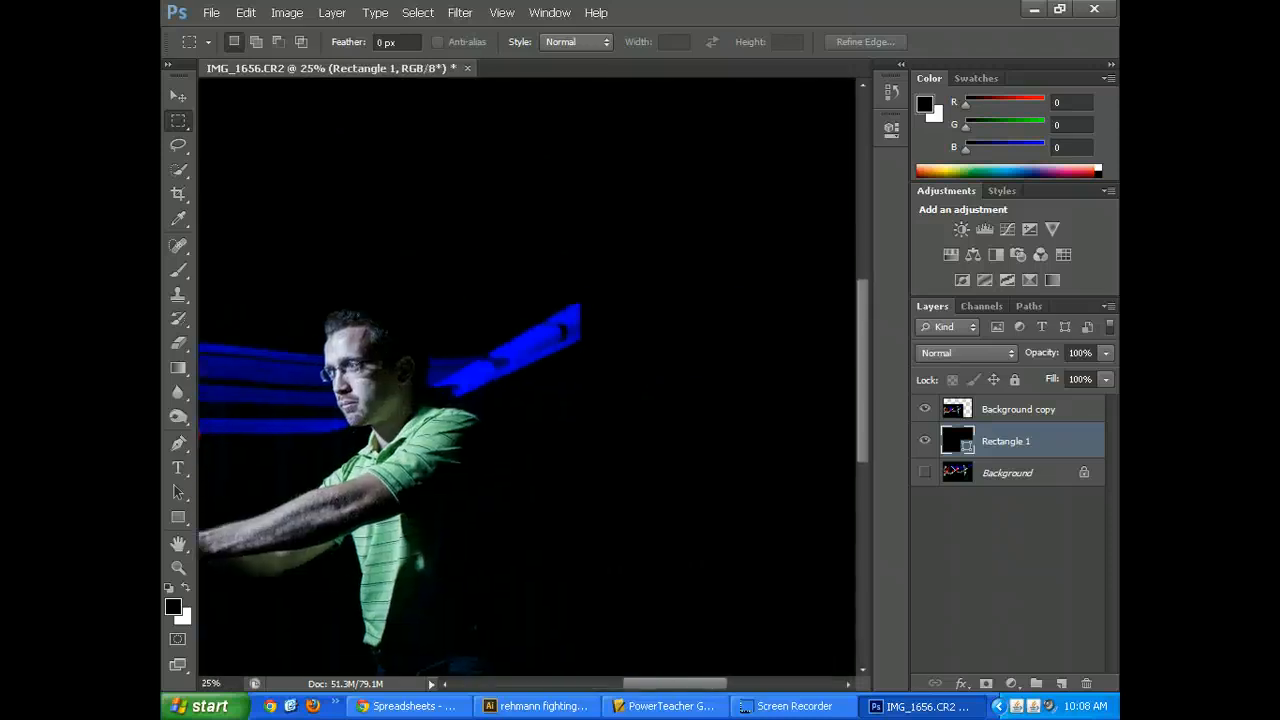
pyautogui.press('b')
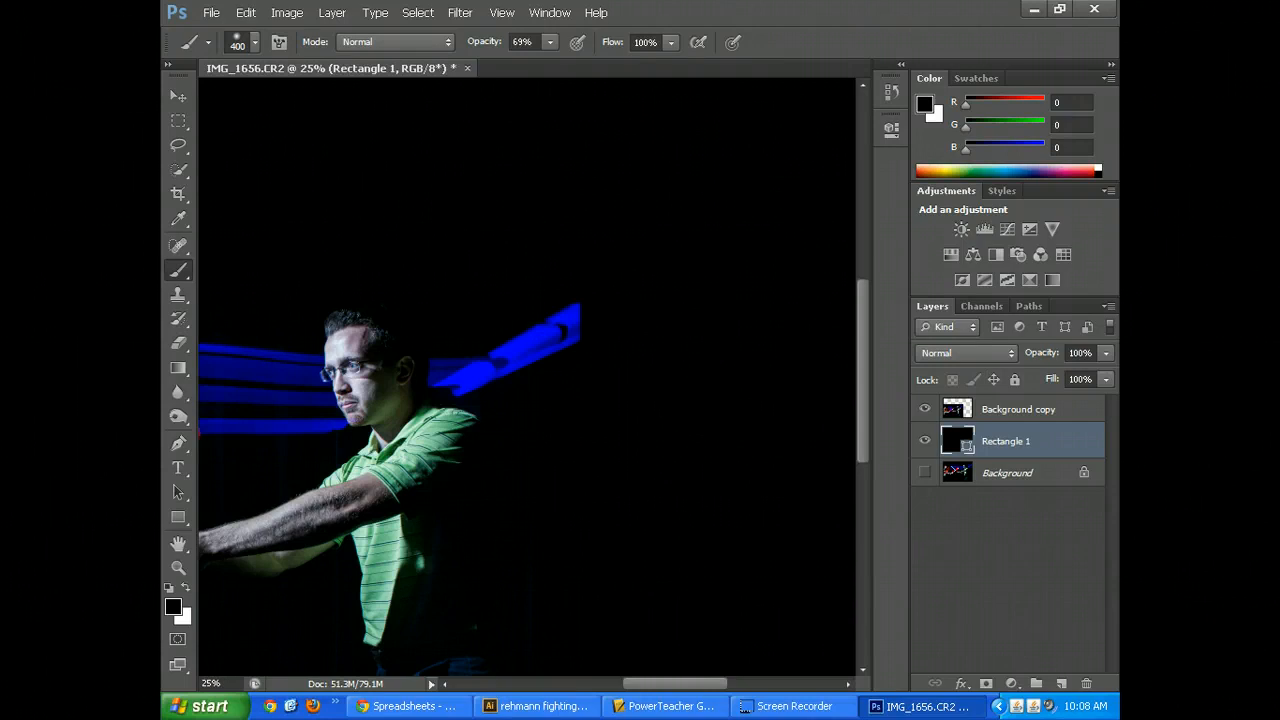
pyautogui.click(1018, 409)
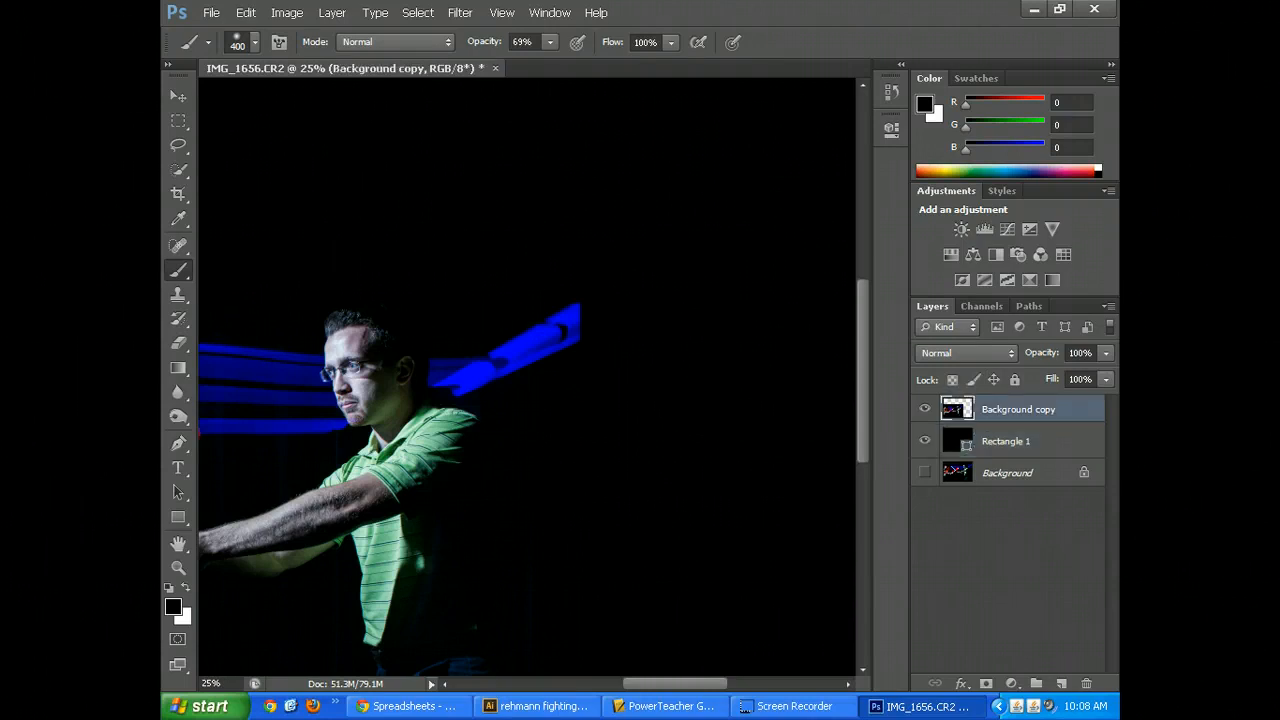
pyautogui.click(1006, 441)
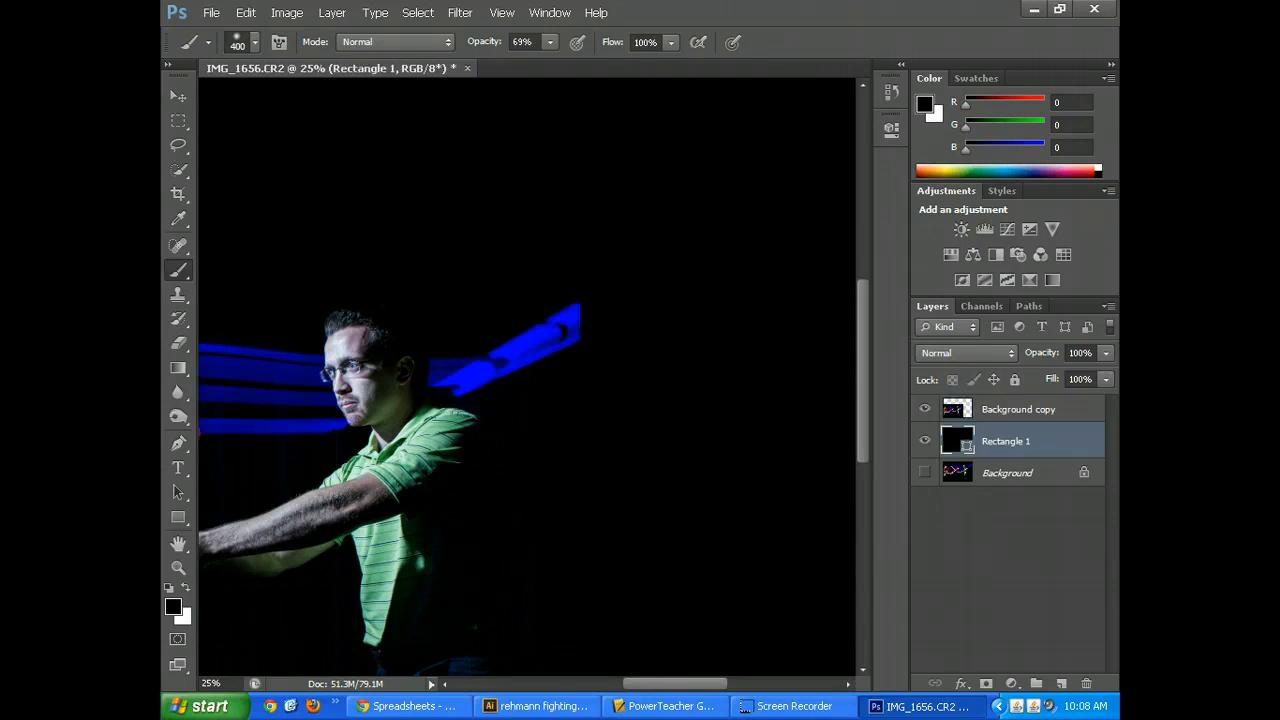
pyautogui.click(1018, 409)
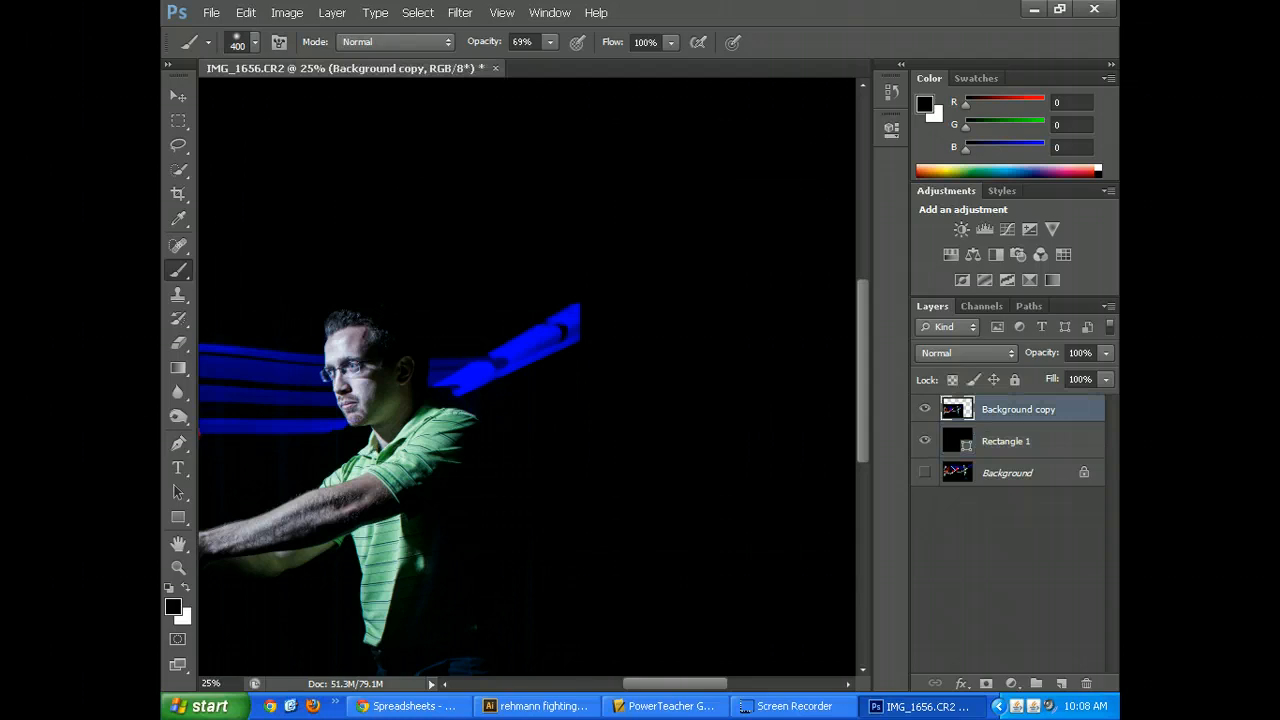
pyautogui.press('[')
pyautogui.press('[')
pyautogui.click(255, 42)
pyautogui.click(259, 187)
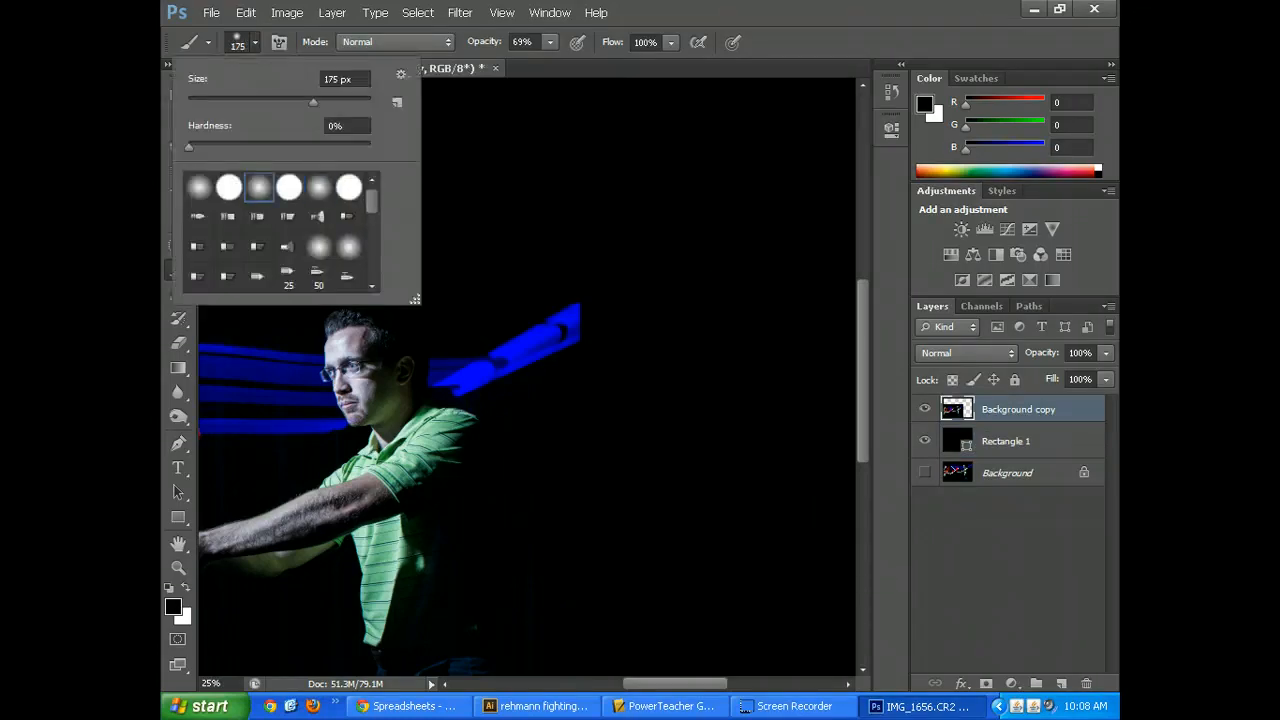
pyautogui.moveTo(596, 288); pyautogui.dragTo(588, 350)
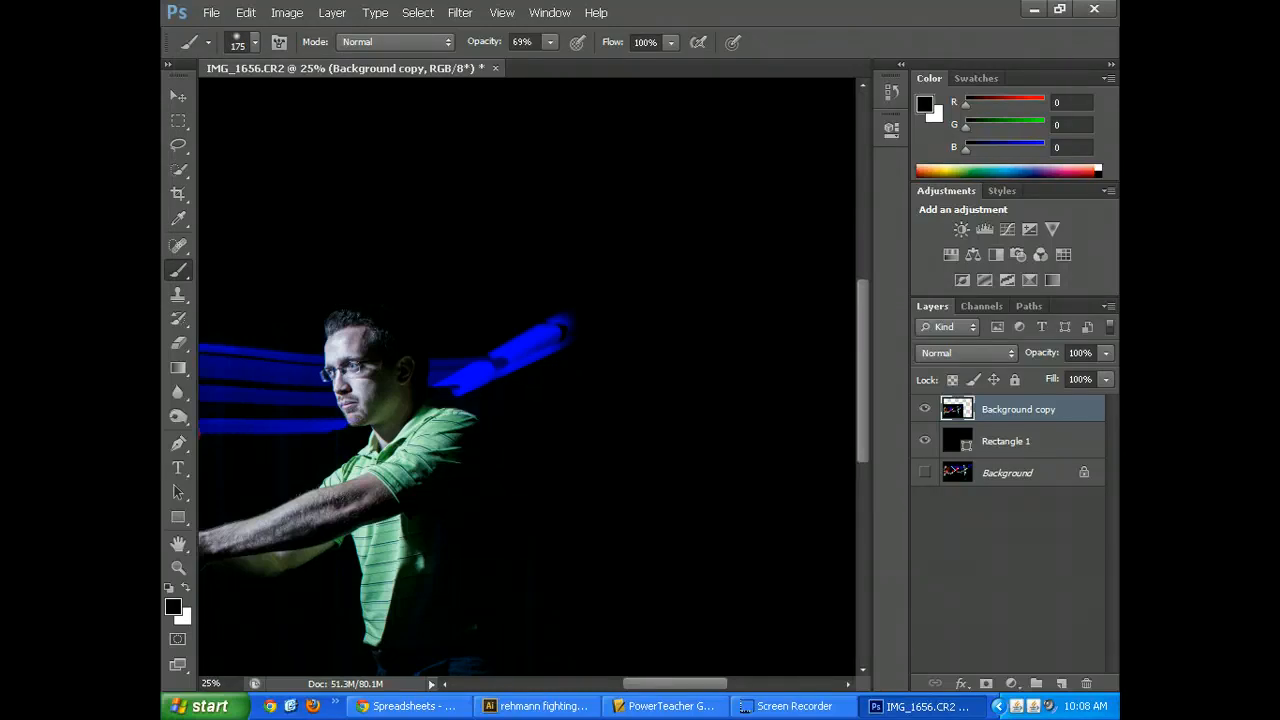
# Step: Check the lower edge, both sabers and the full composite for visible seams against the black backdrop
pyautogui.moveTo(560, 450); pyautogui.dragTo(545, 187)
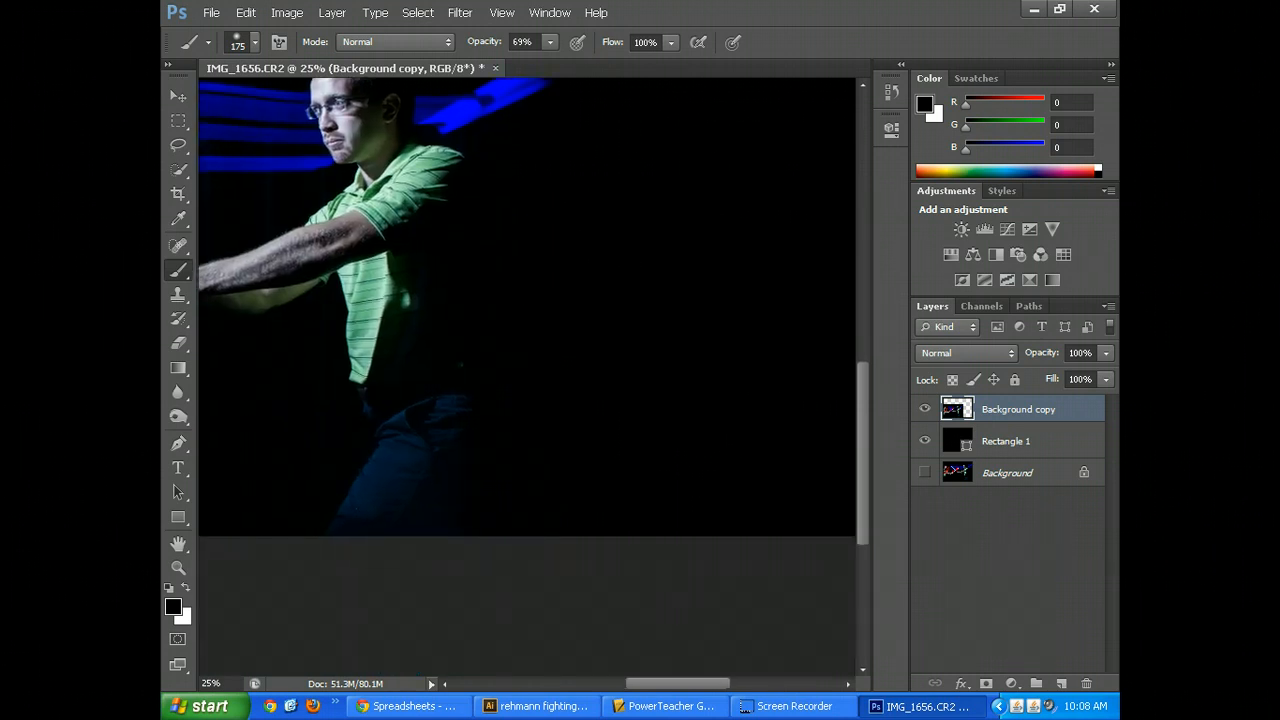
pyautogui.moveTo(330, 270); pyautogui.dragTo(695, 231)
pyautogui.moveTo(380, 220)
pyautogui.mouseDown()
pyautogui.moveTo(625, 234)
pyautogui.moveTo(622, 397)
pyautogui.moveTo(600, 494)
pyautogui.moveTo(313, 438)
pyautogui.mouseUp()
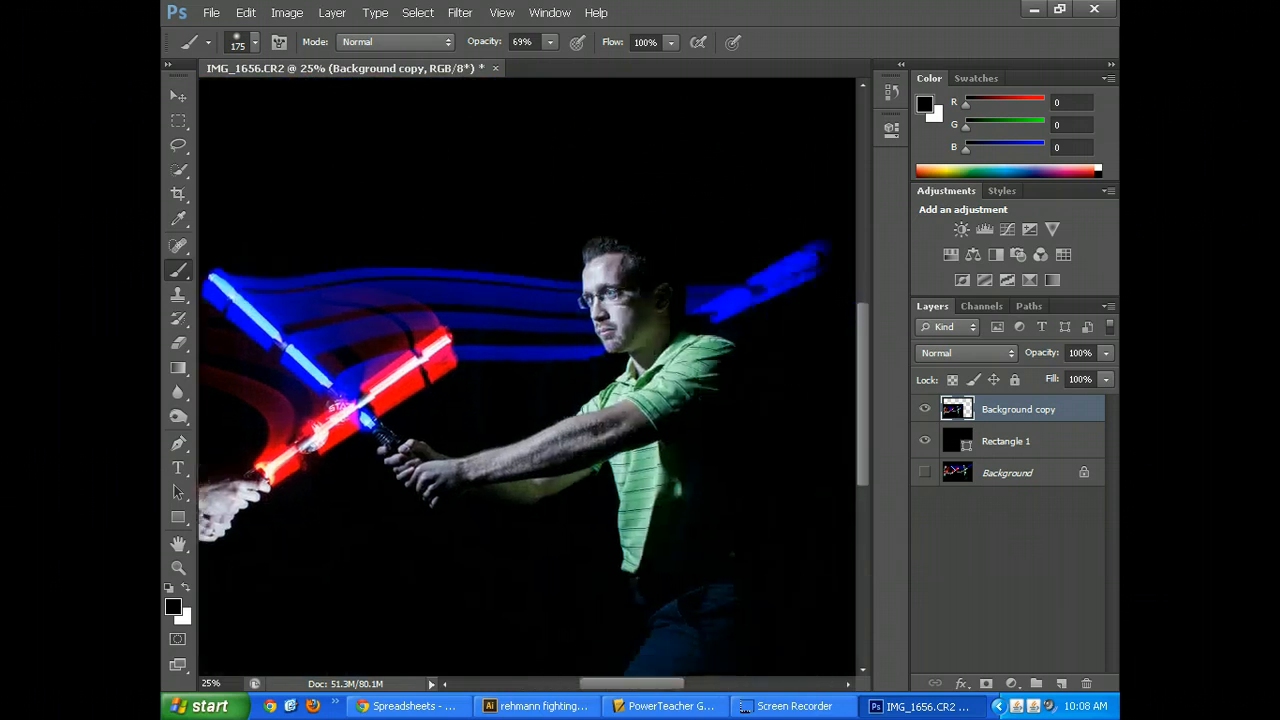
pyautogui.hotkey('ctrl', '-')
pyautogui.hotkey('ctrl', '-')
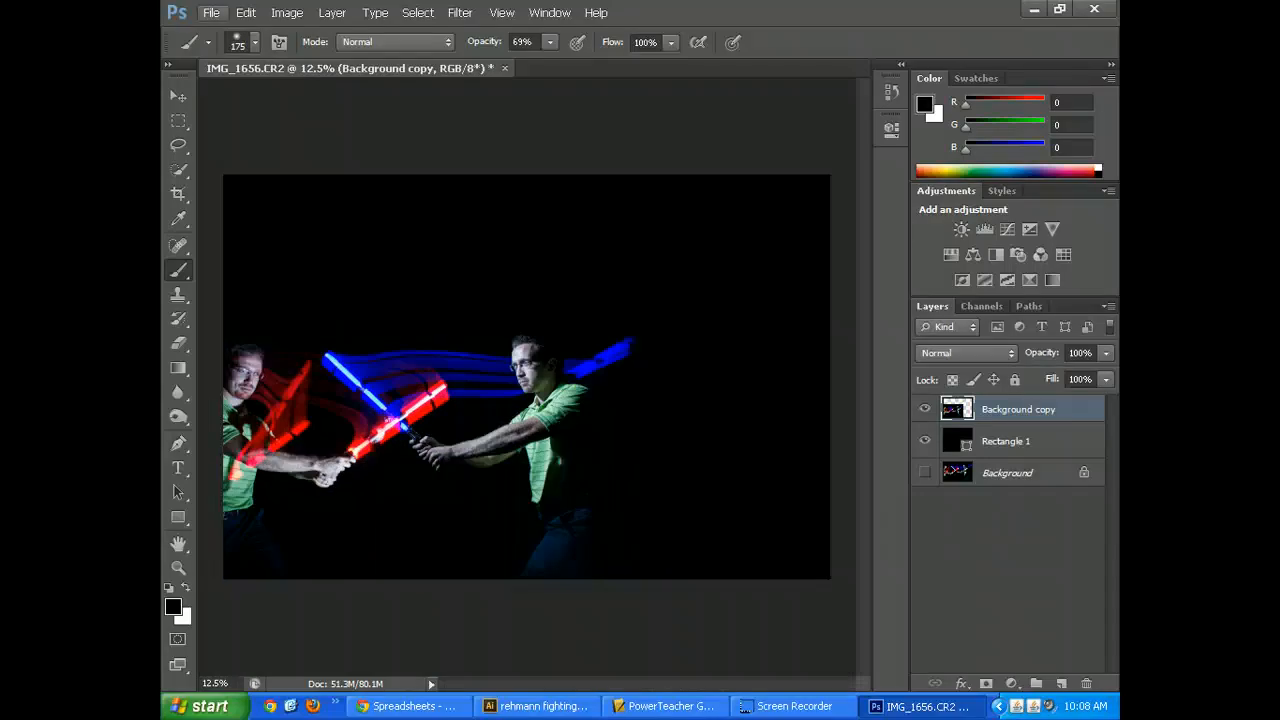
pyautogui.click(211, 12)
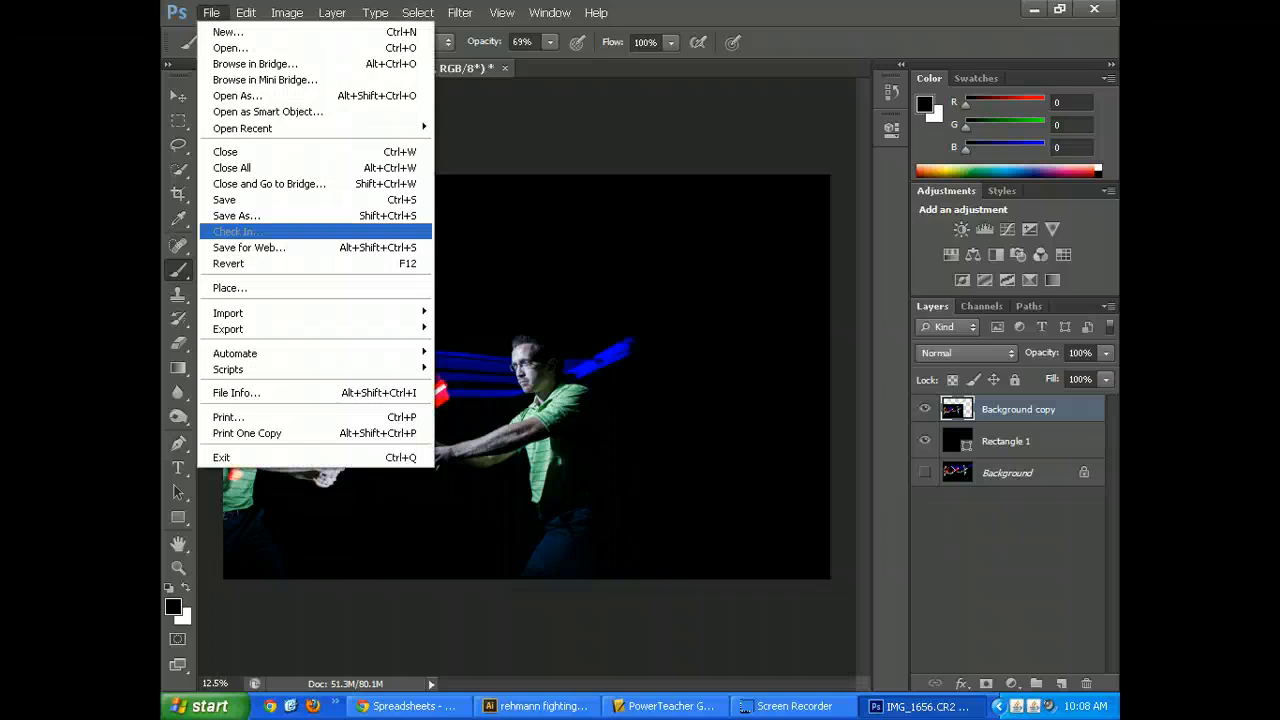
pyautogui.click(237, 216)
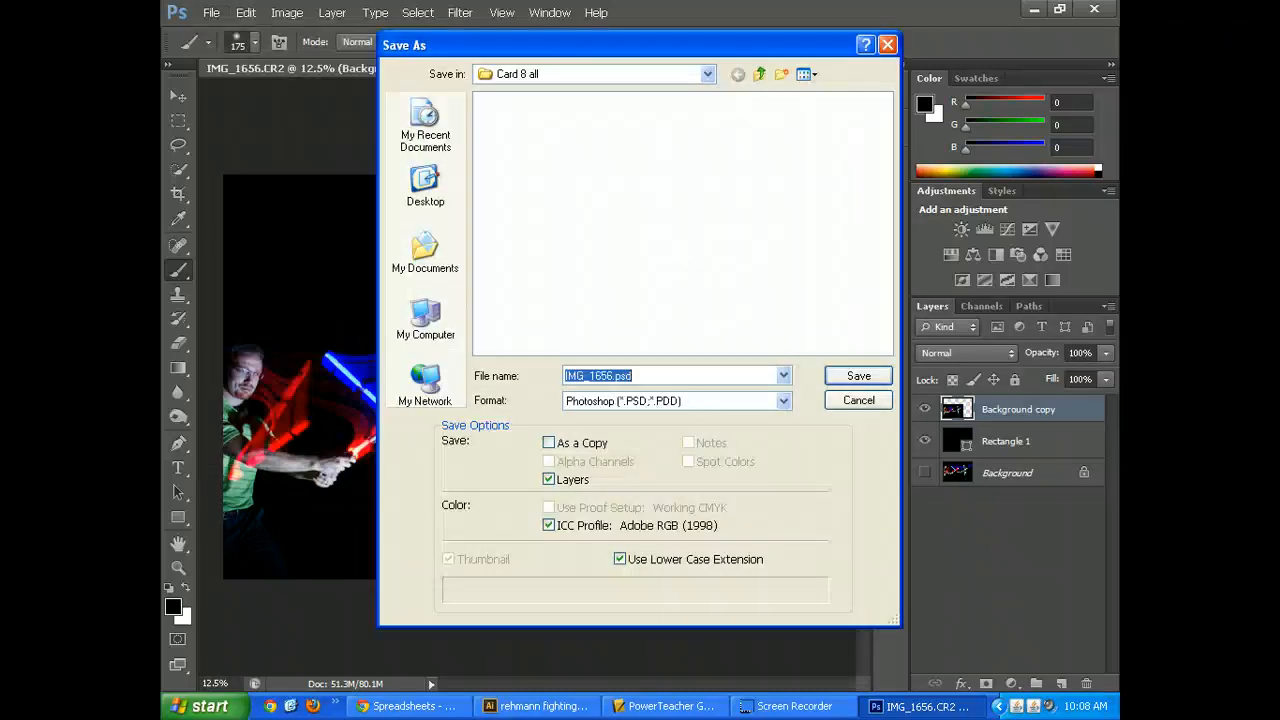
pyautogui.click(783, 400)
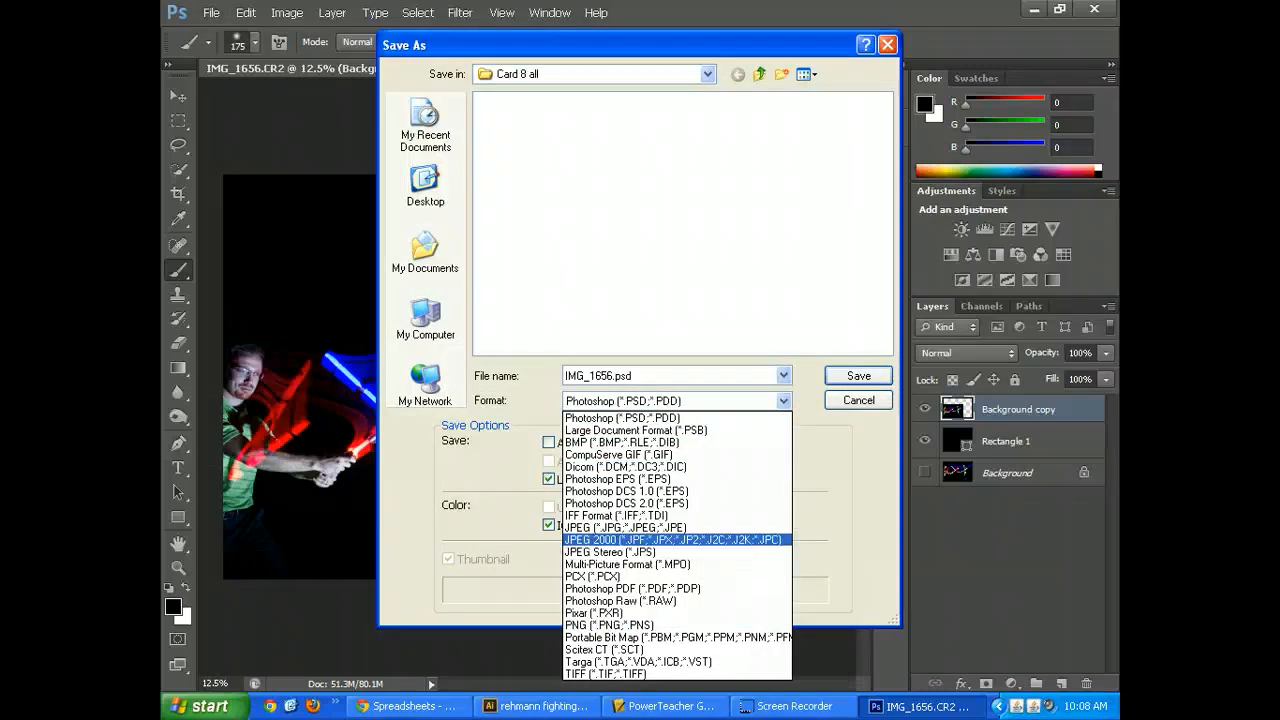
pyautogui.click(626, 528)
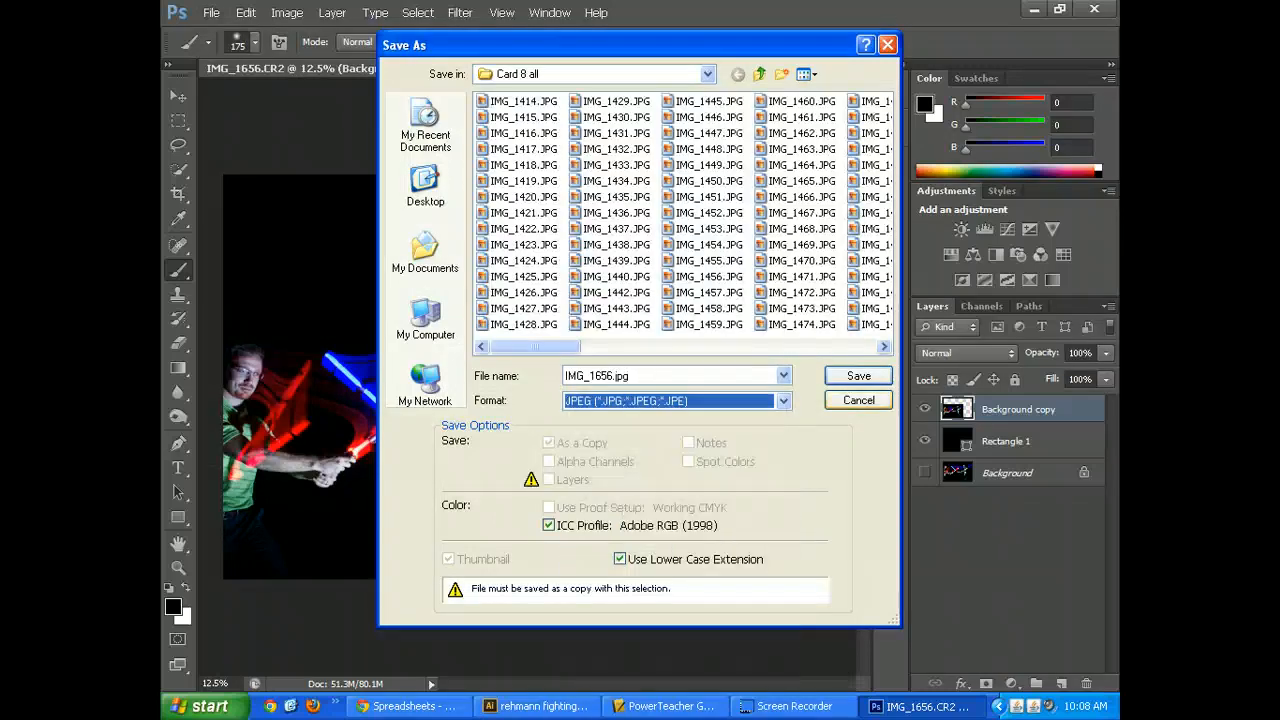
pyautogui.click(859, 400)
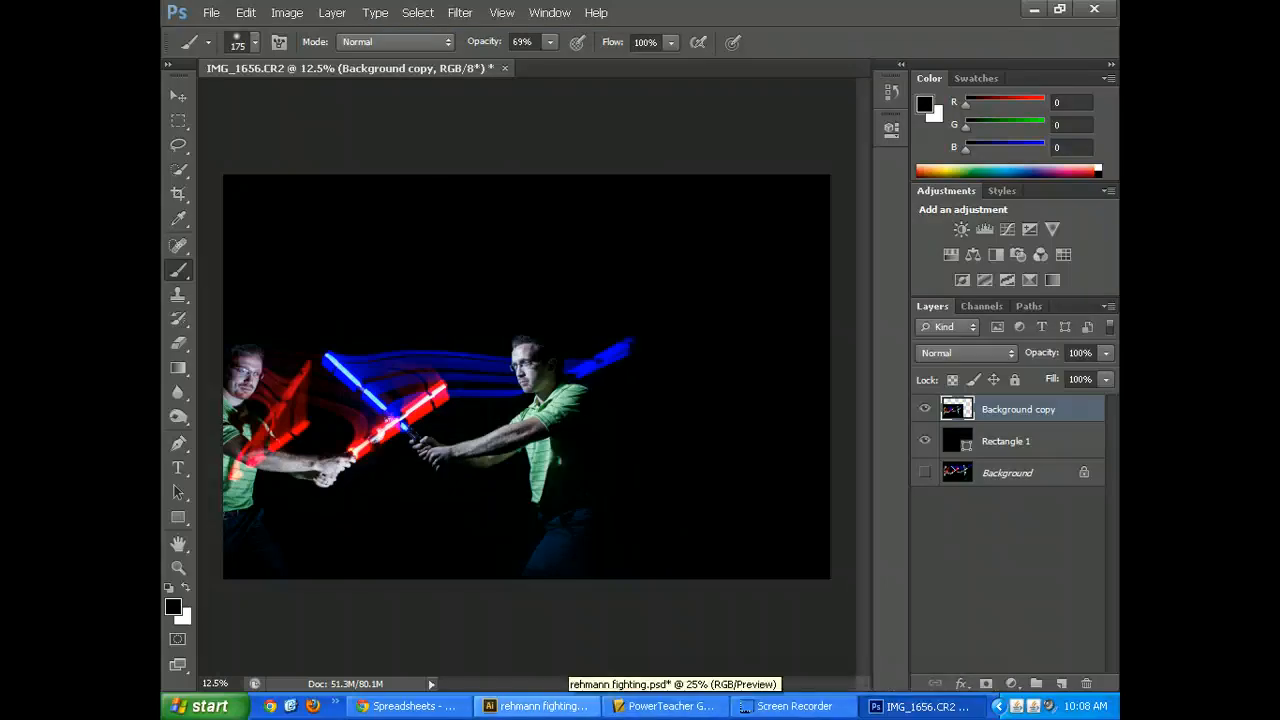
# Step: Switch to Illustrator and copy the entire photography logo from the logo short White.ai document
pyautogui.click(540, 706)
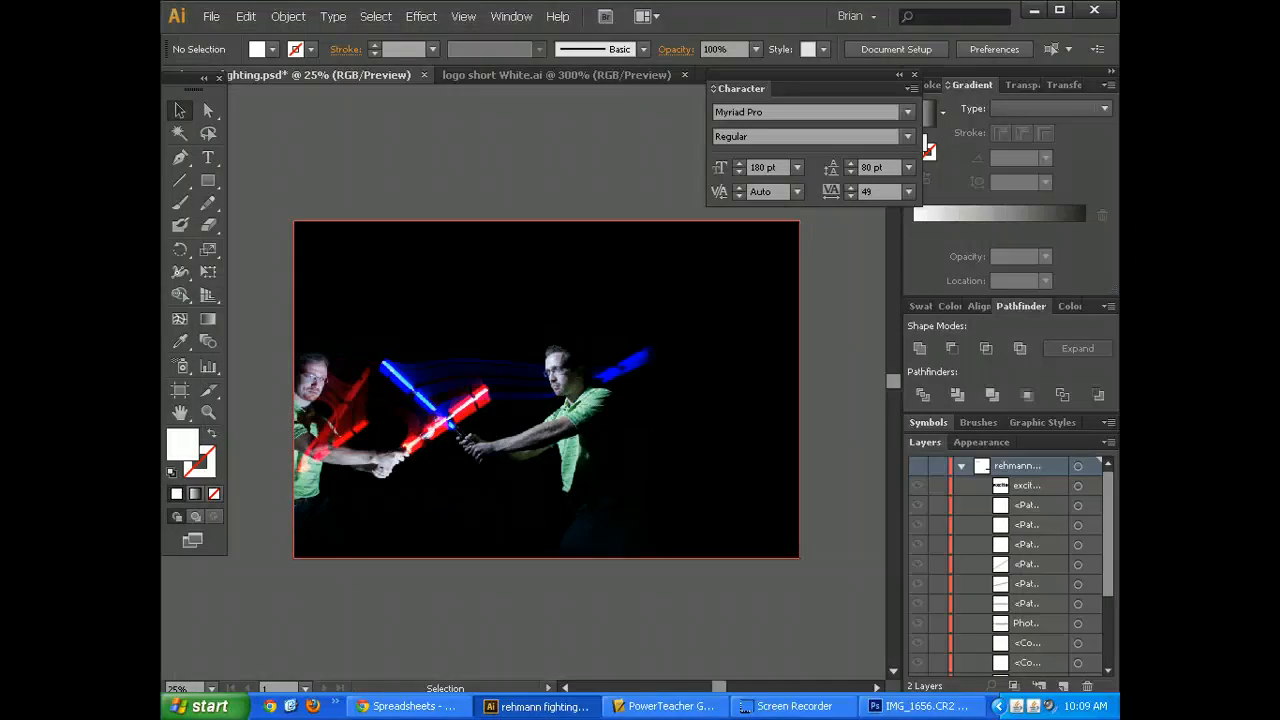
pyautogui.click(211, 16)
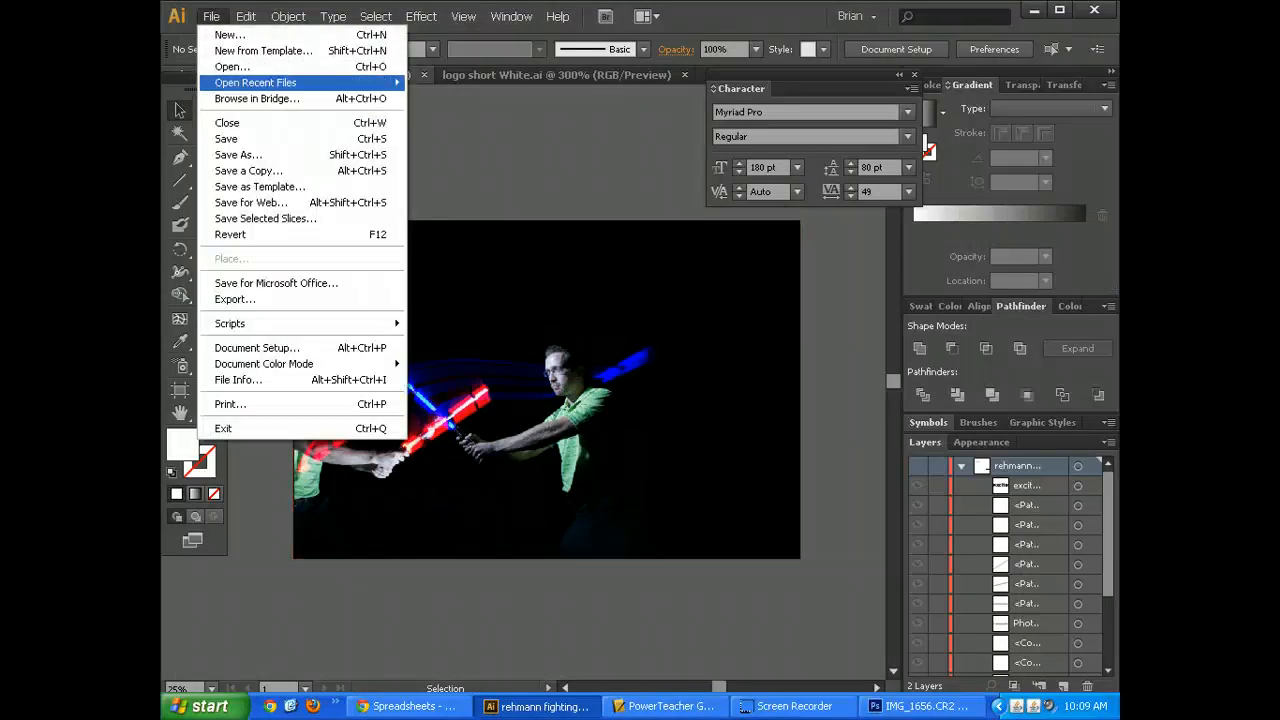
pyautogui.click(211, 16)
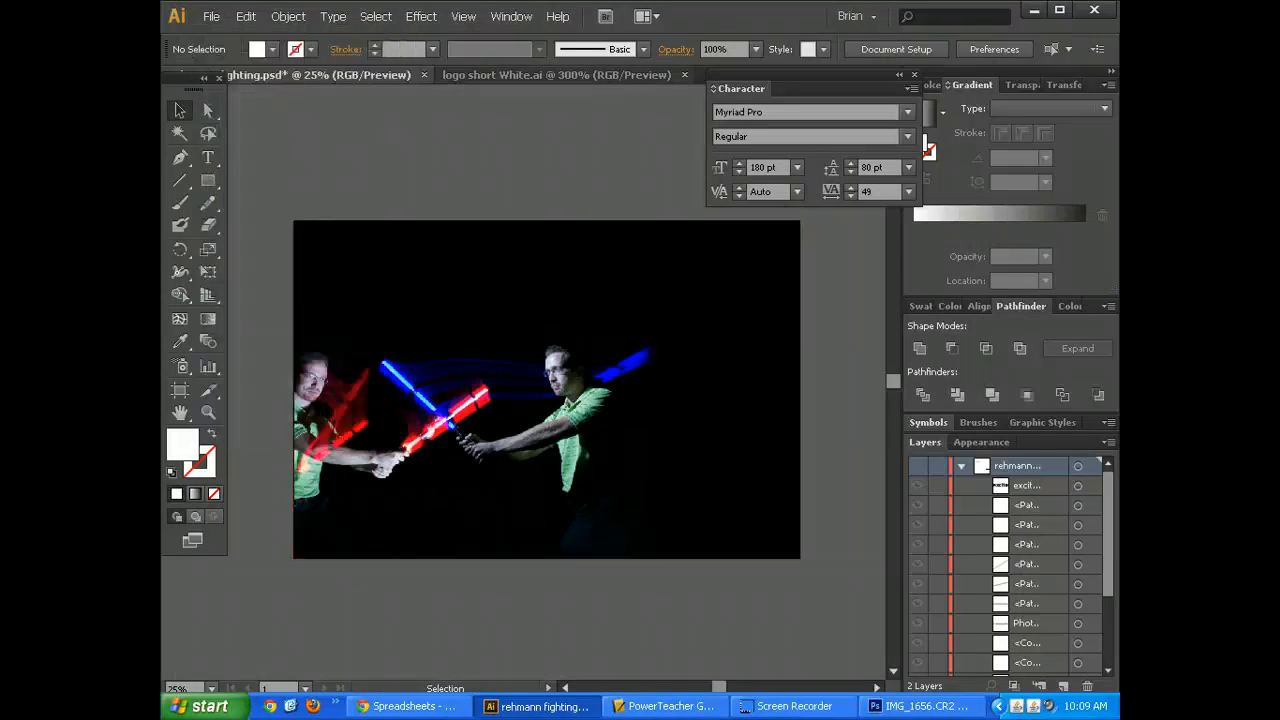
pyautogui.click(556, 75)
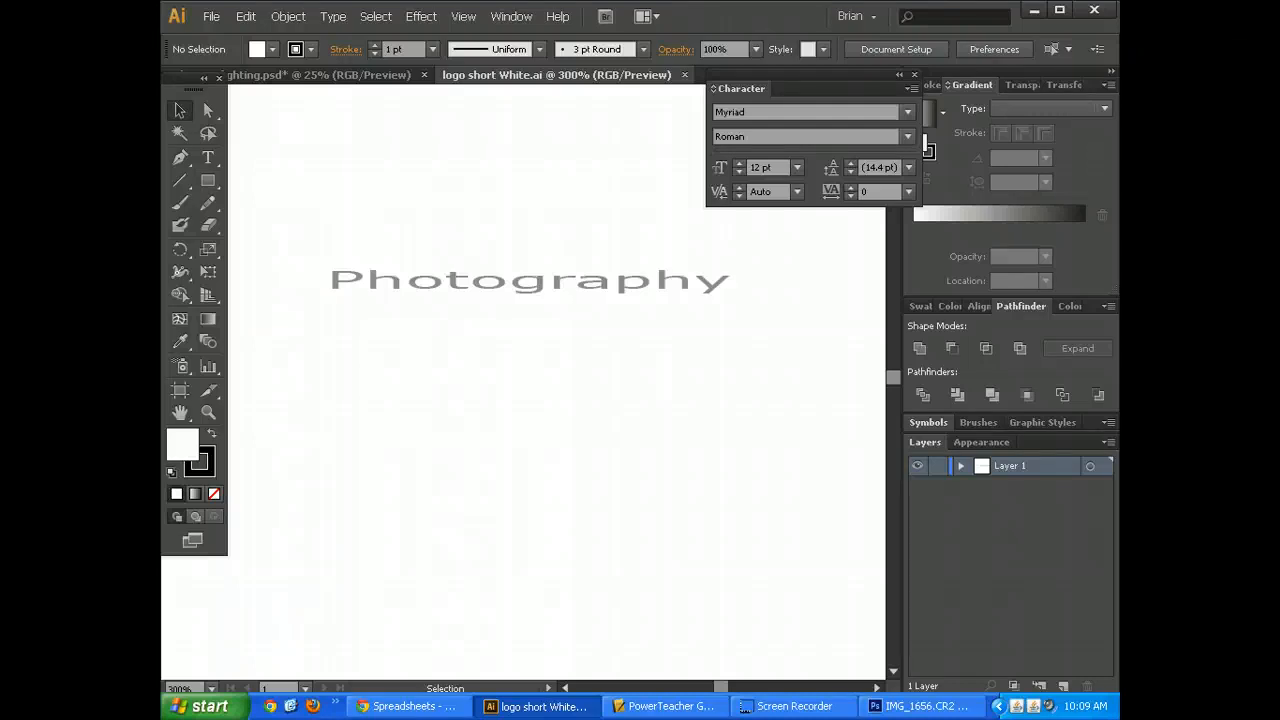
pyautogui.moveTo(766, 232); pyautogui.dragTo(205, 463)
pyautogui.hotkey('ctrl', 'c')
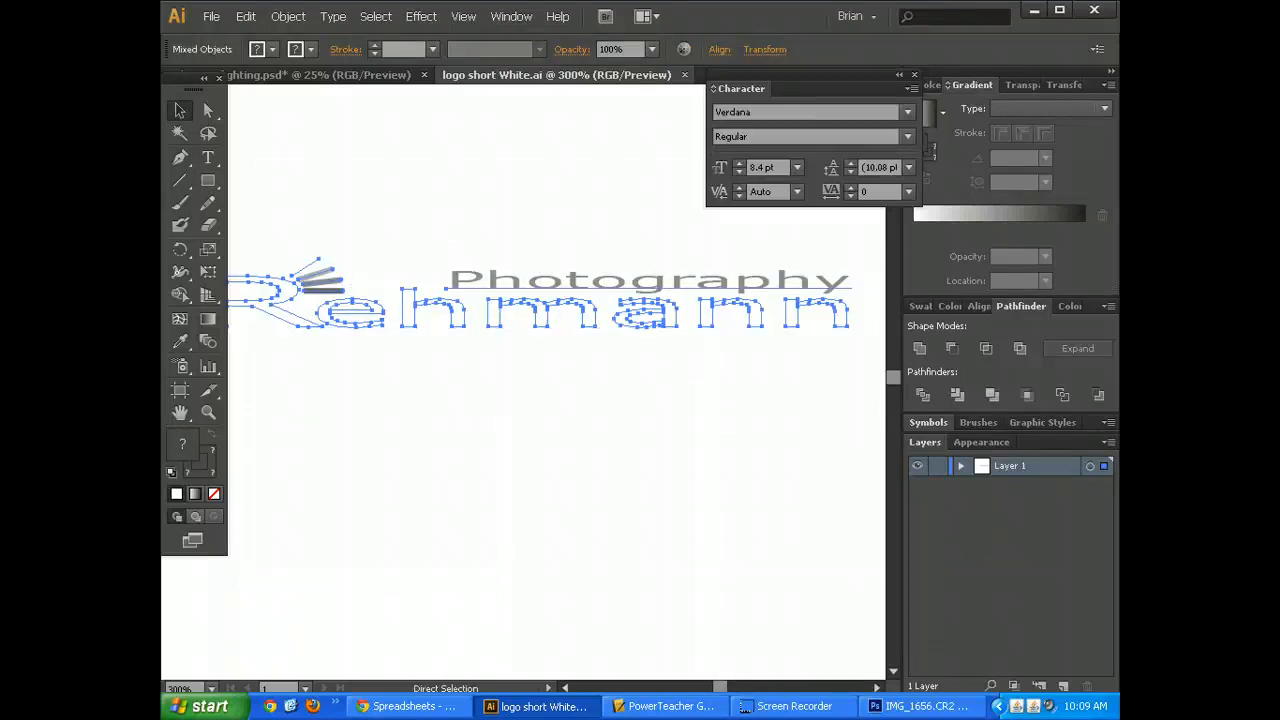
# Step: Try to paste the copied logo into the lightsaber fighting PSD document, accepting the color conversion and unlocking the hidden layers
pyautogui.click(320, 75)
pyautogui.hotkey('ctrl', 'v')
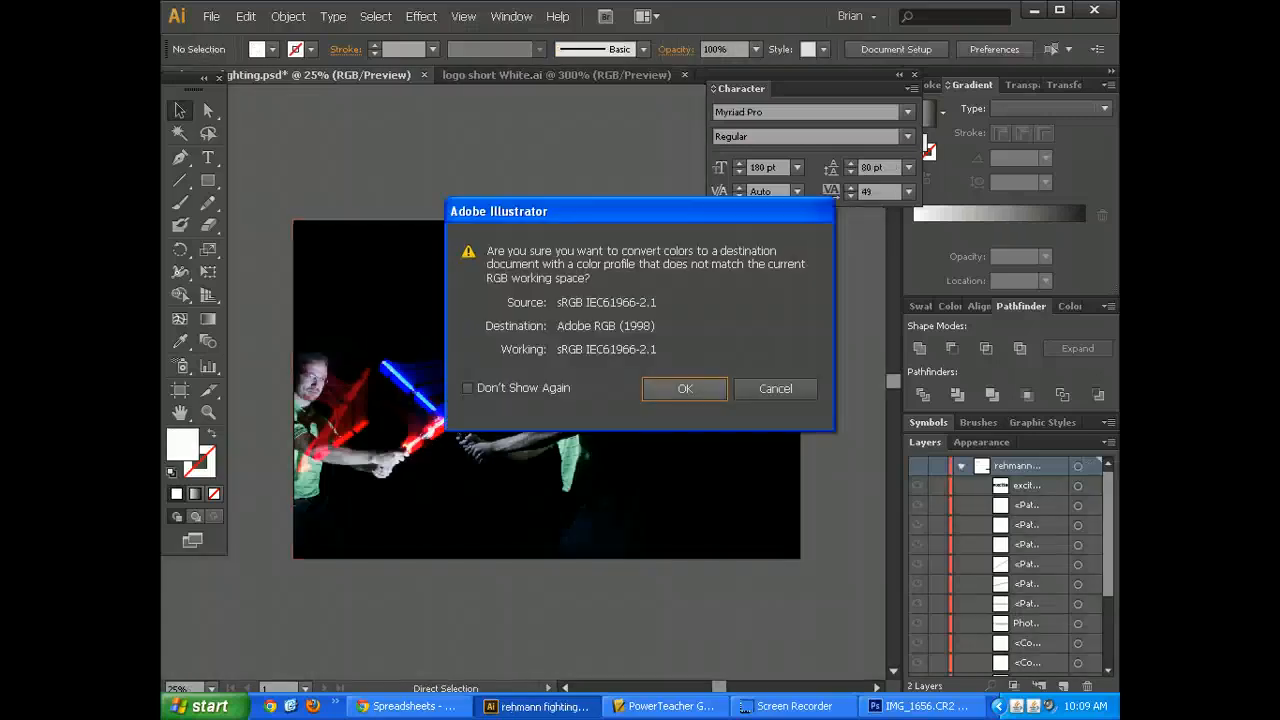
pyautogui.press('Return')
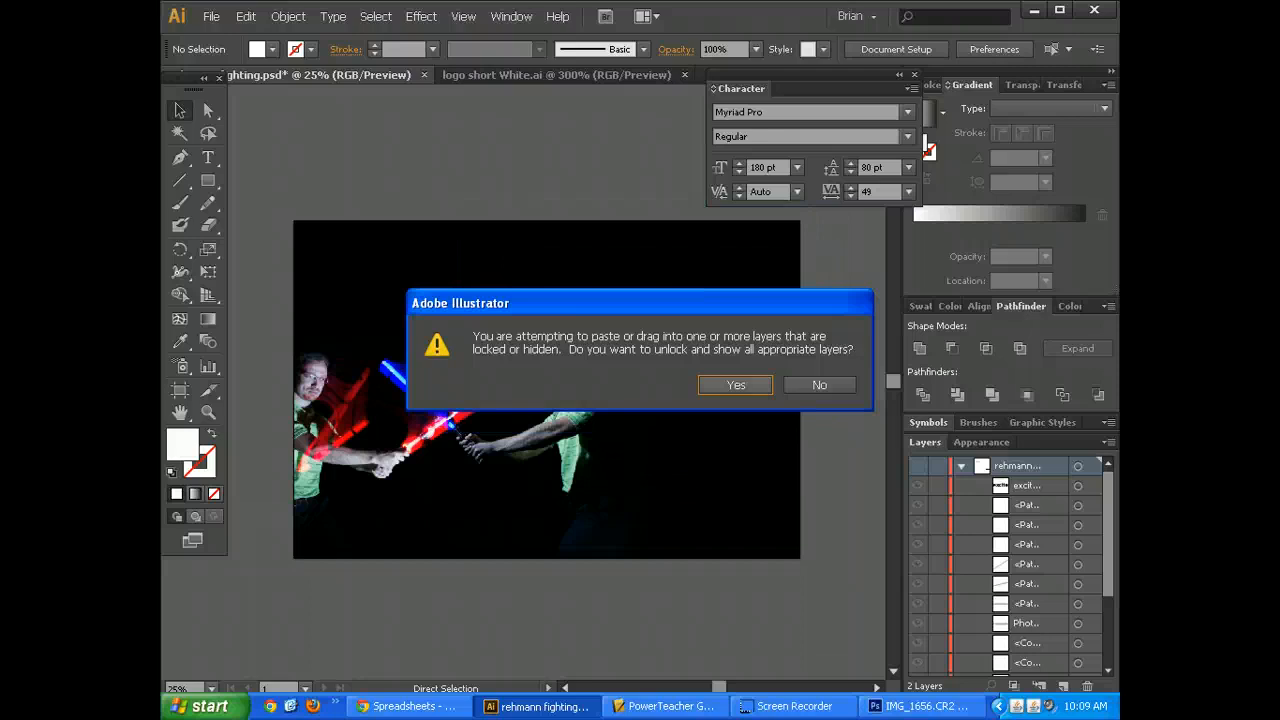
pyautogui.press('Return')
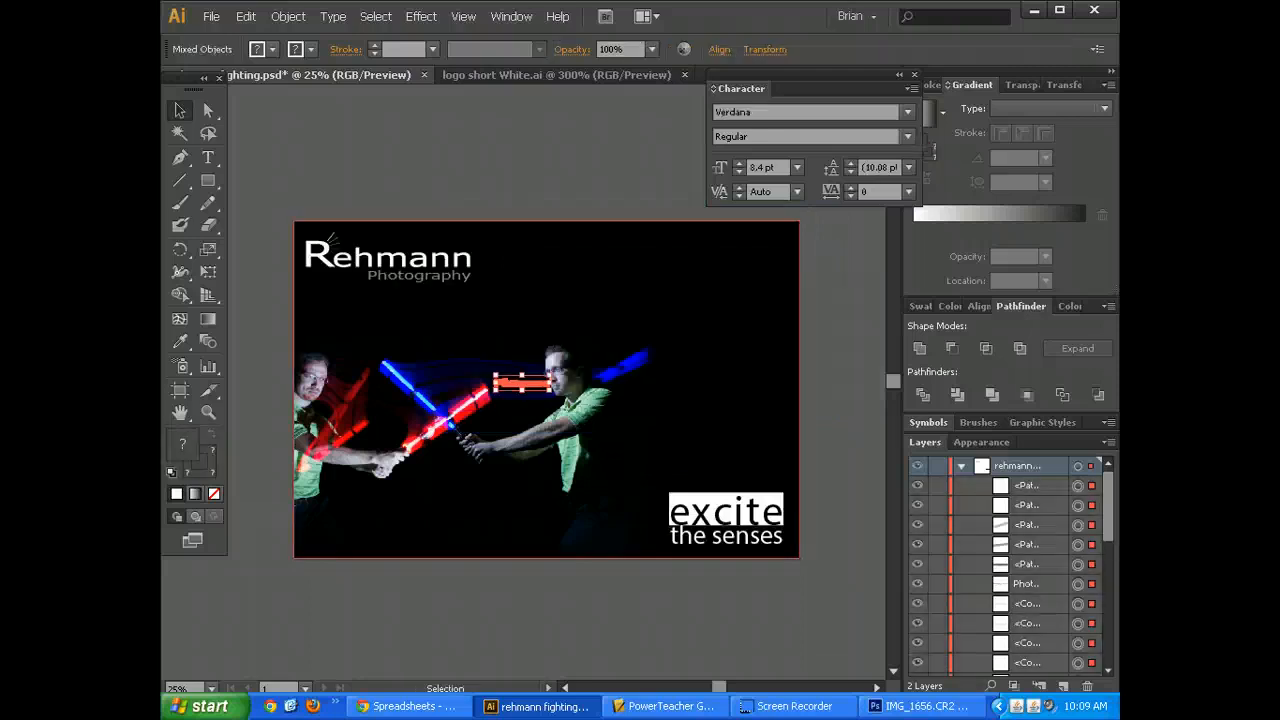
pyautogui.hotkey('ctrl', 'z')
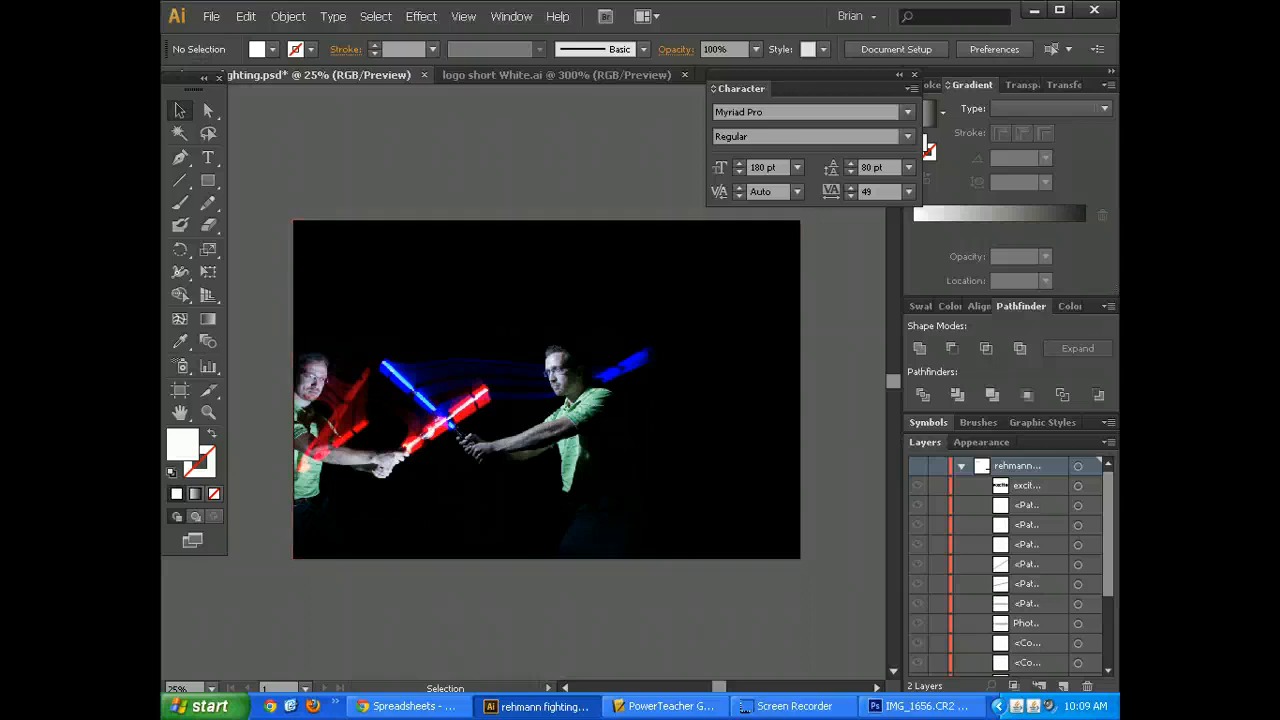
# Step: Show the hidden top layer, select its photography logo without the background photo and then the "excite the senses" tagline, and deselect everything
pyautogui.click(917, 466)
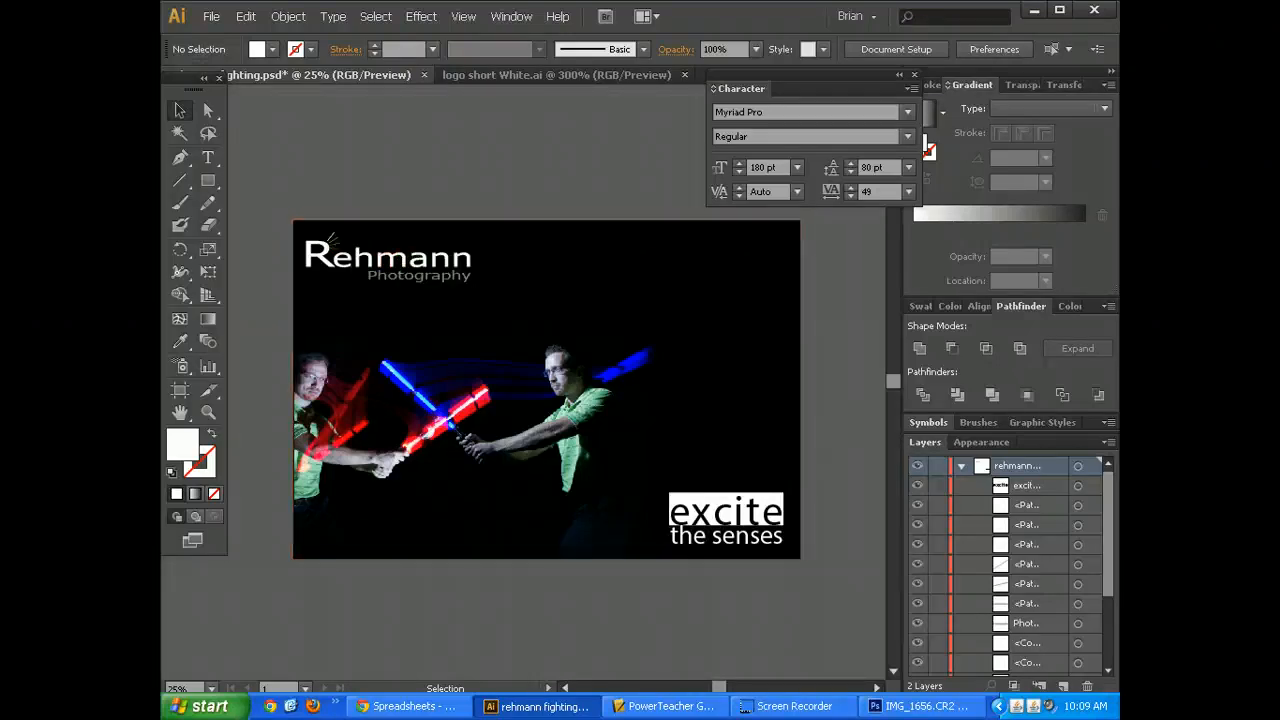
pyautogui.hotkey('ctrl', 'a')
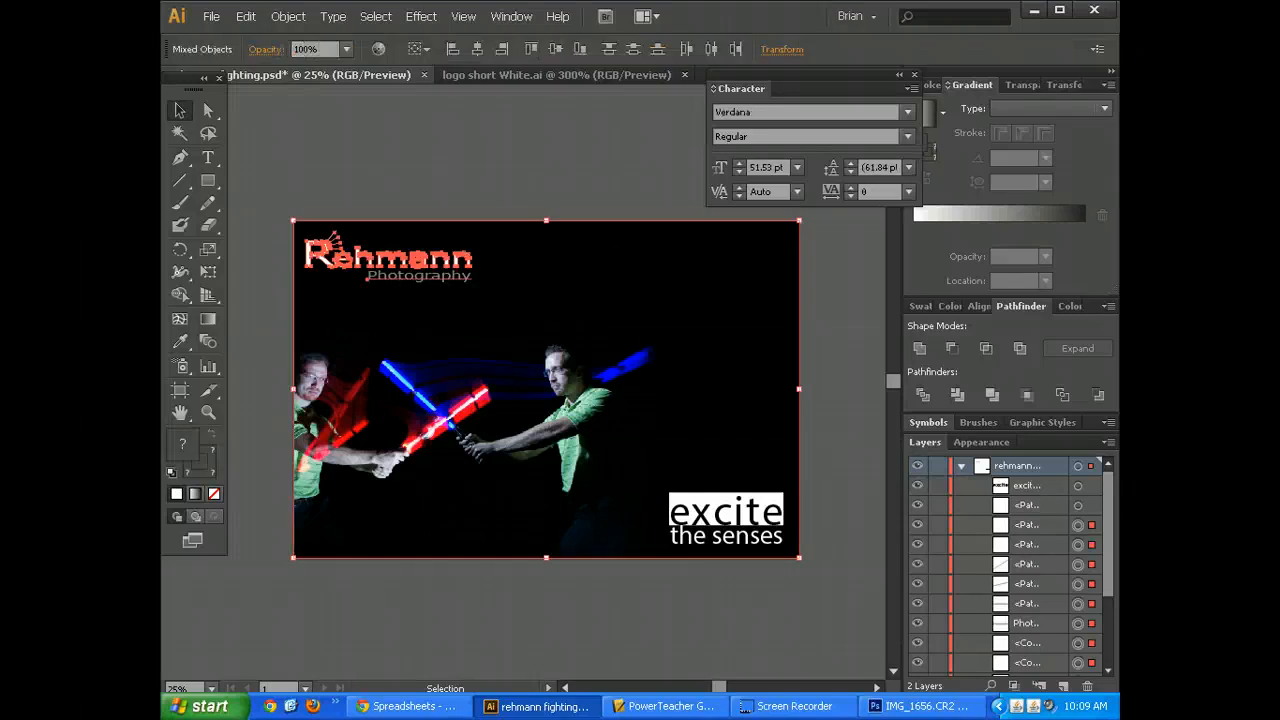
pyautogui.keyDown('shift'); pyautogui.click(600, 410); pyautogui.keyUp('shift')
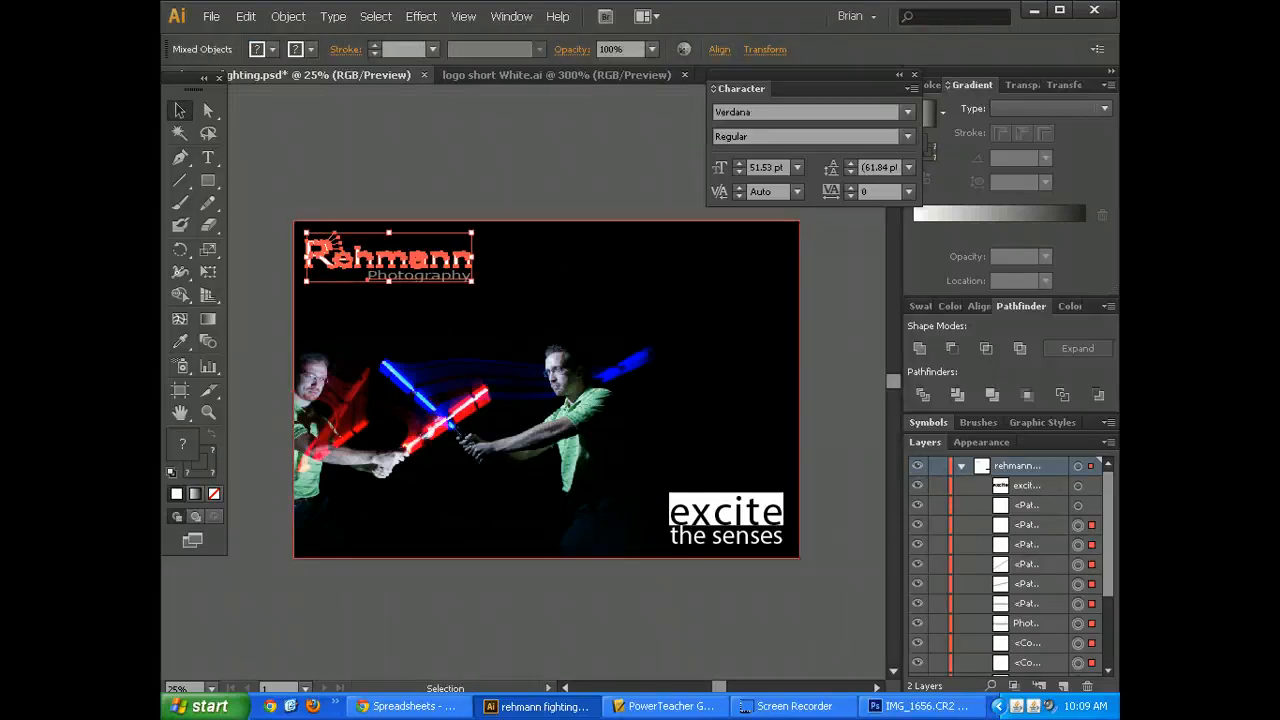
pyautogui.click(720, 610)
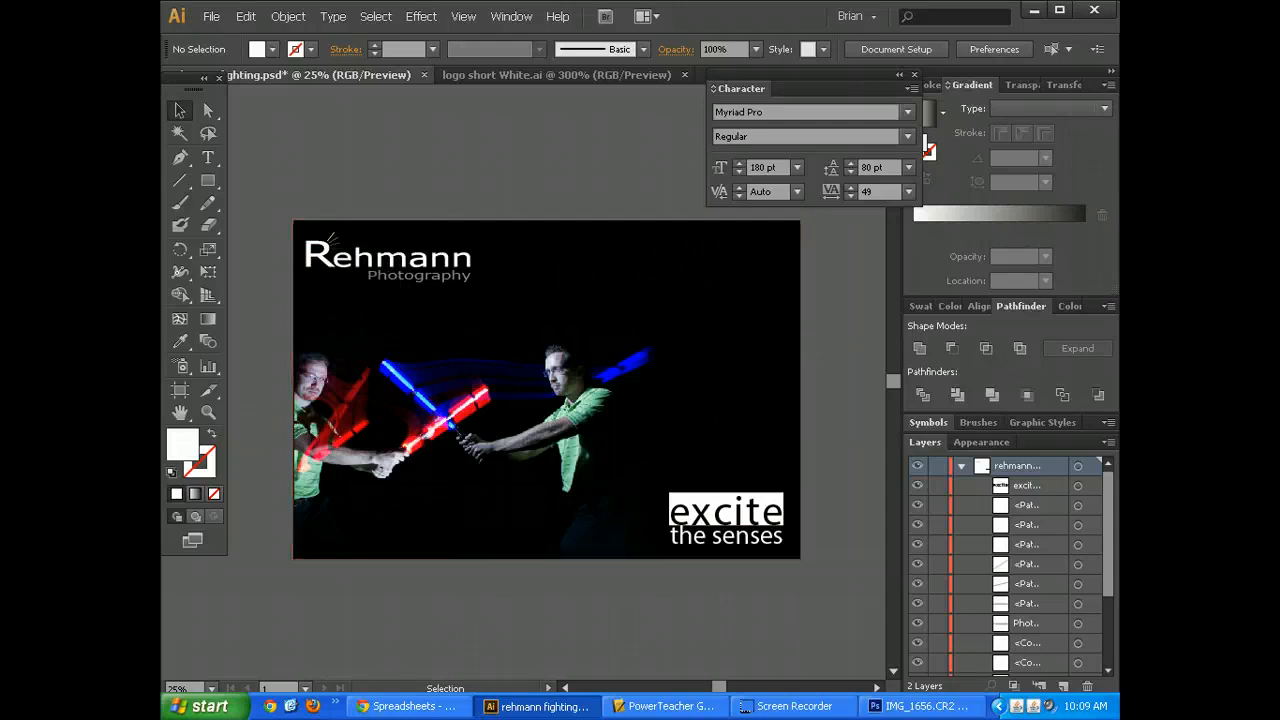
pyautogui.moveTo(799, 599); pyautogui.dragTo(632, 471)
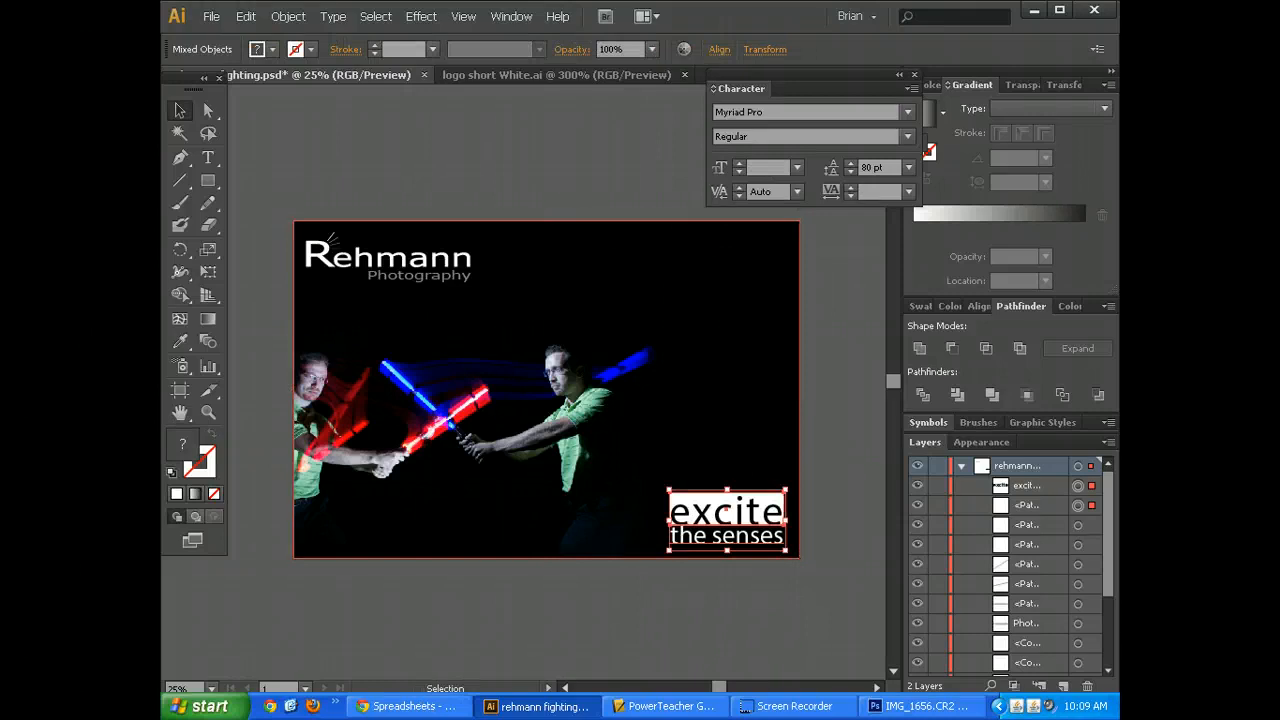
pyautogui.click(700, 608)
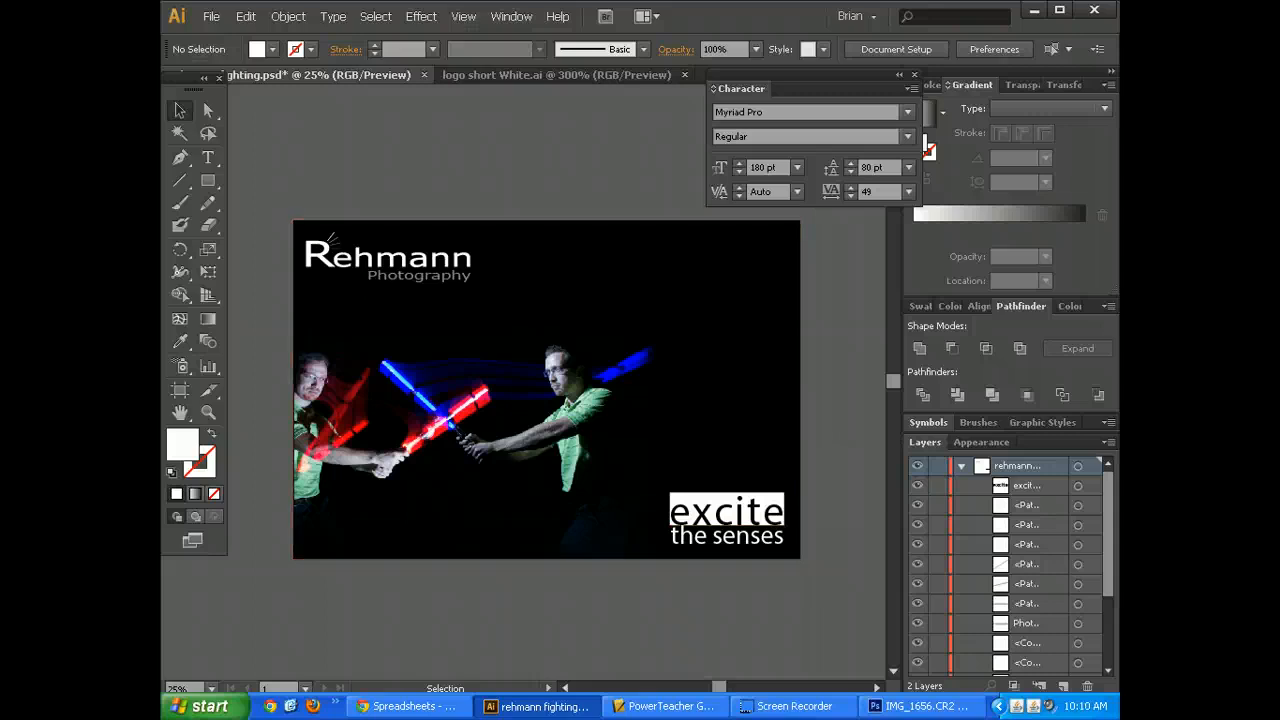
# Step: Open Save for Web for the finished composite with logo and tagline
pyautogui.click(211, 16)
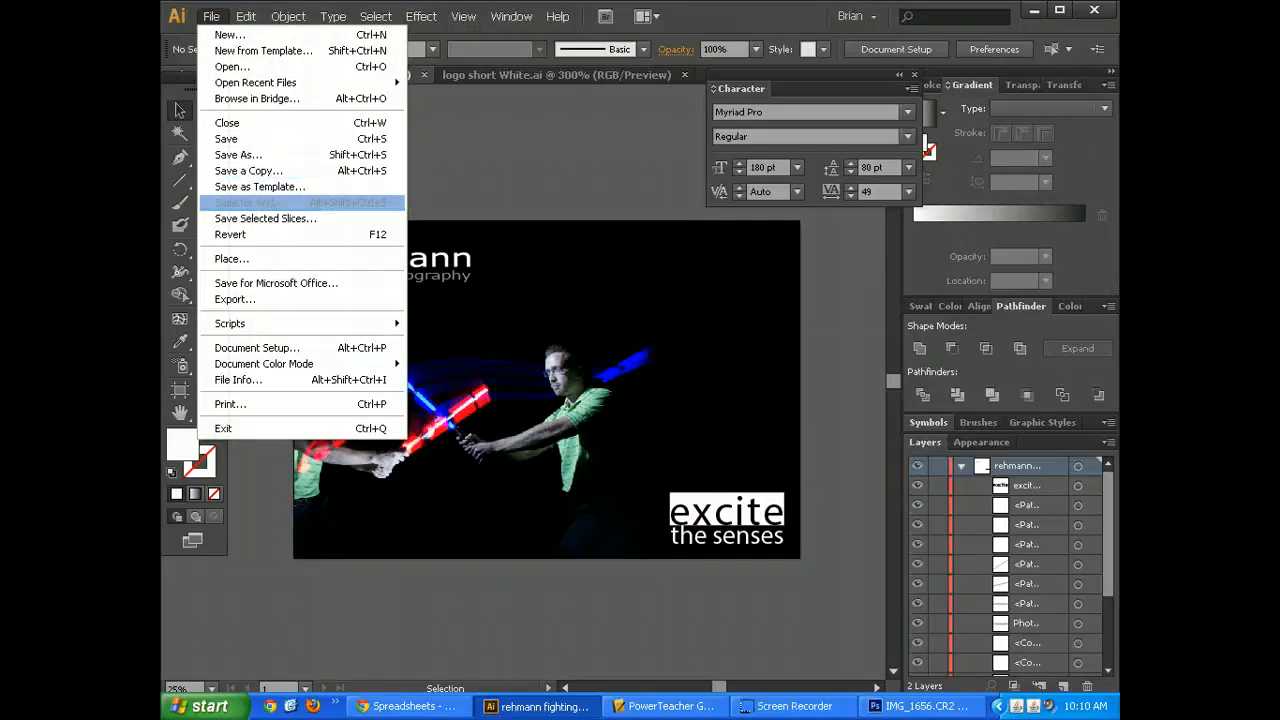
pyautogui.click(251, 203)
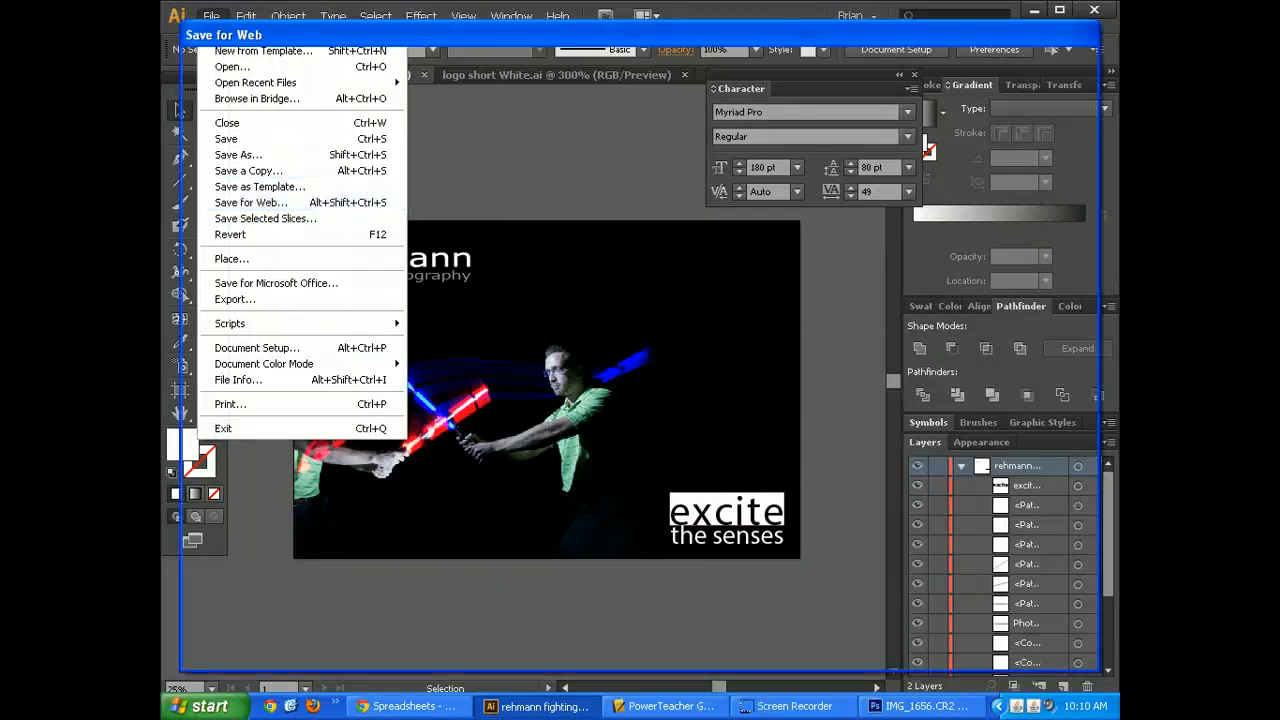